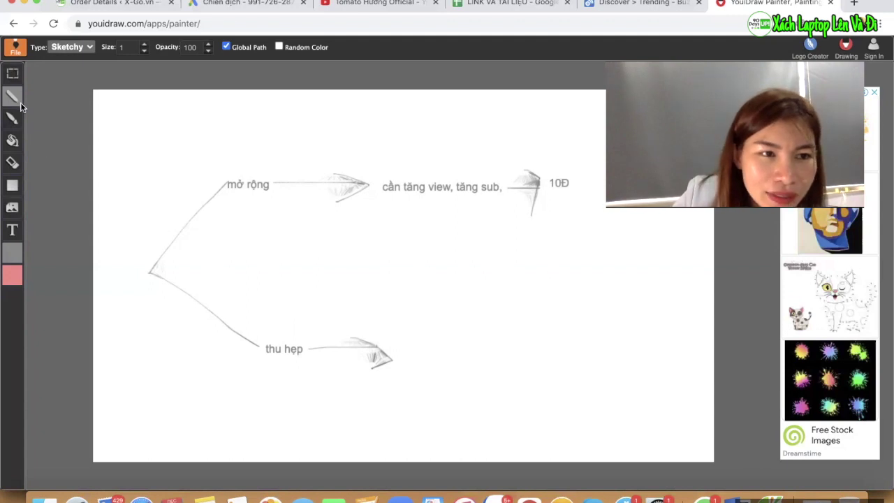
- Draw a freehand outline around the upper "mở rộng" branch of the diagram with the Sketchy brush
{"action": "mouse_move", "coordinate": [242, 139]}
{"action": "left_mouse_down"}
{"action": "mouse_move", "coordinate": [273, 263]}
{"action": "mouse_move", "coordinate": [539, 300]}
{"action": "mouse_move", "coordinate": [578, 200]}
{"action": "mouse_move", "coordinate": [514, 152]}
{"action": "mouse_move", "coordinate": [189, 158]}
{"action": "left_mouse_up"}
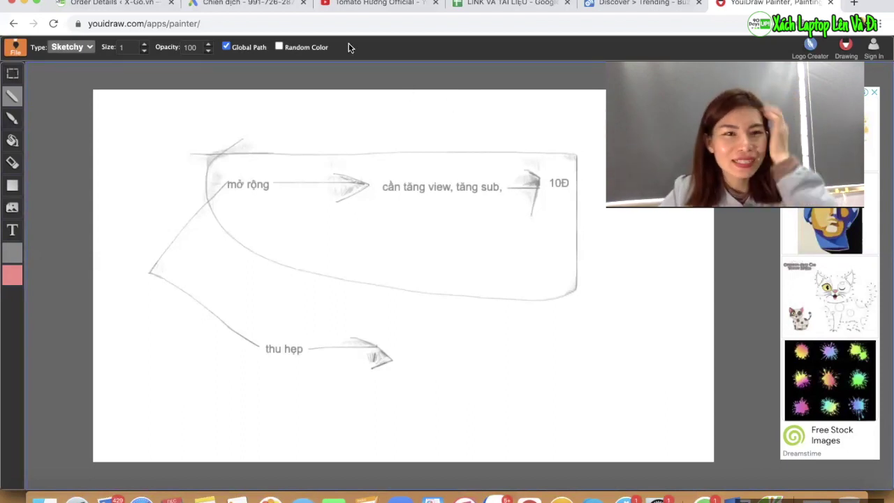
- Switch to Google Ads and start creating a new campaign
{"action": "left_click", "coordinate": [263, 14]}
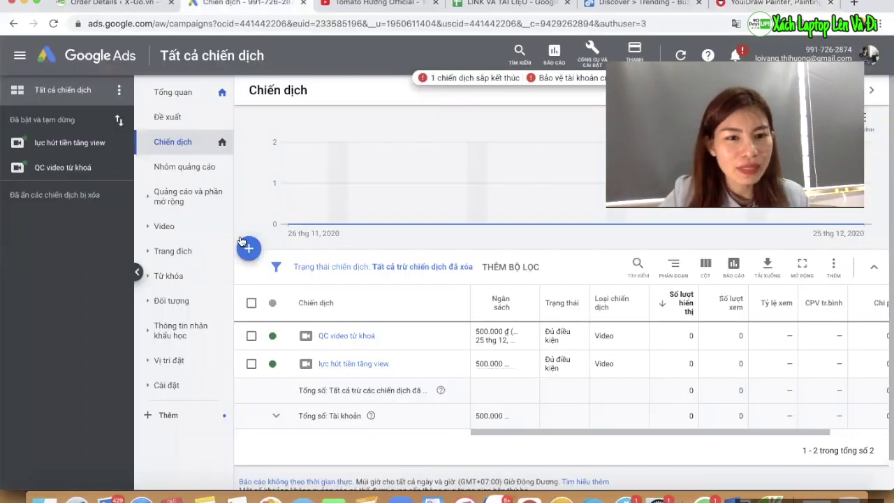
{"action": "left_click", "coordinate": [249, 250]}
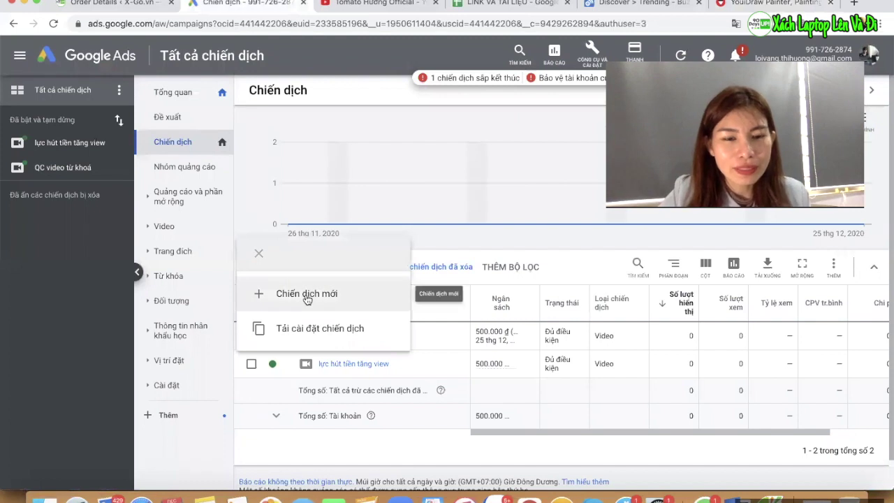
{"action": "left_click", "coordinate": [305, 293]}
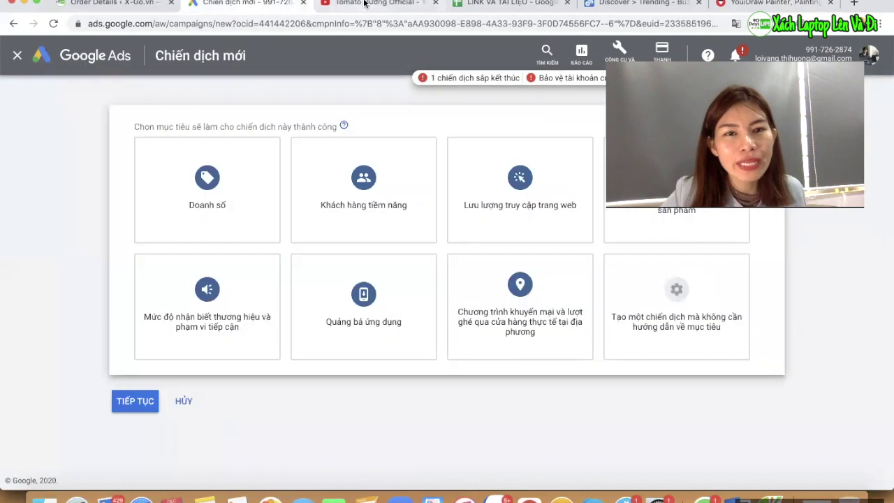
- Switch to the YouTube channel, open the video "Làm thế nào để LỰC HÚT TIỀN mạnh nhất có thể?" and copy its share link
{"action": "left_click", "coordinate": [364, 3]}
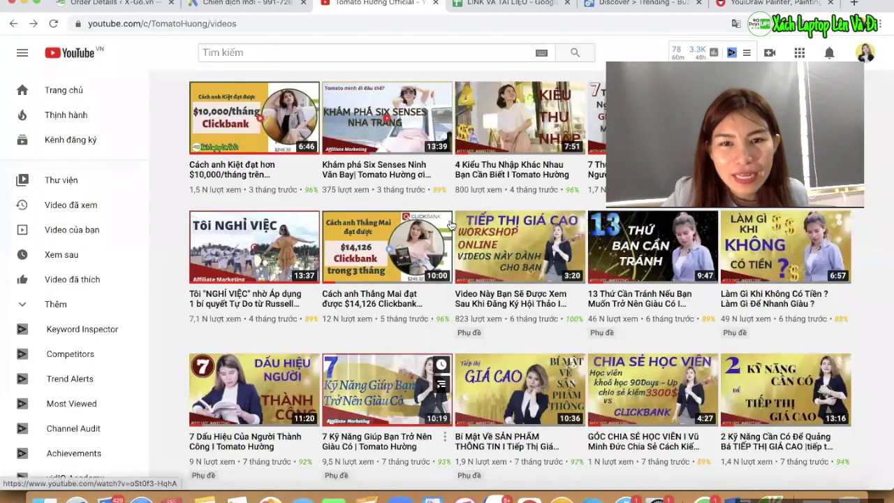
{"action": "scroll", "coordinate": [543, 213], "scroll_direction": "up", "scroll_amount": 3}
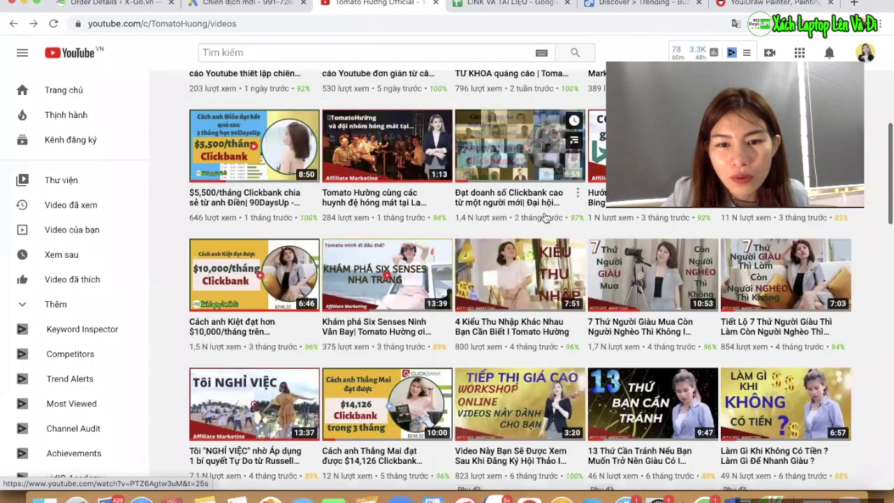
{"action": "scroll", "coordinate": [545, 218], "scroll_direction": "up", "scroll_amount": 5}
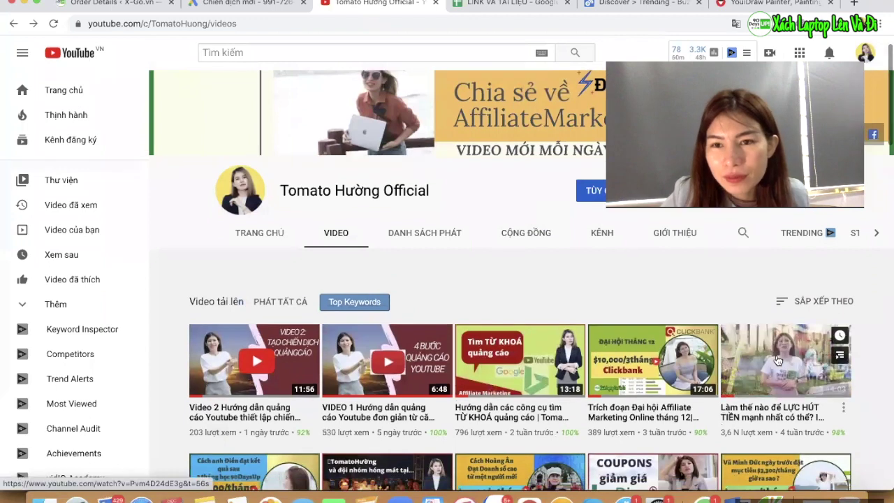
{"action": "left_click", "coordinate": [403, 336]}
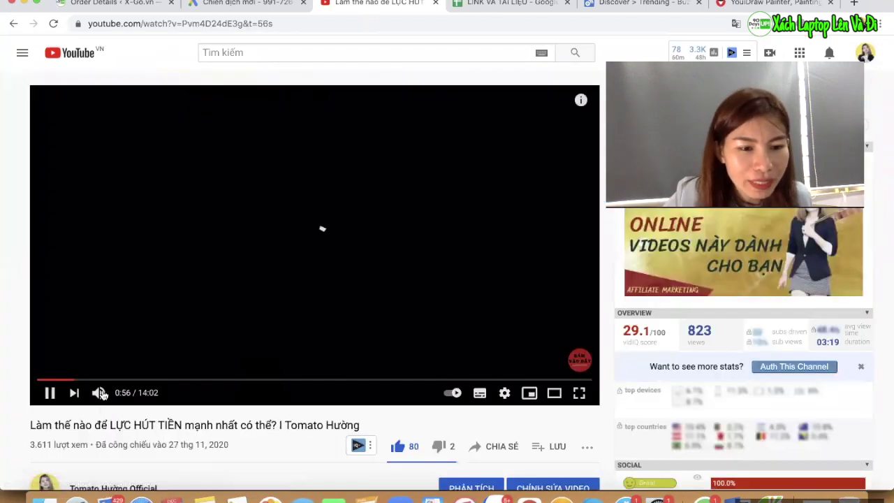
{"action": "scroll", "coordinate": [172, 394], "scroll_direction": "down", "scroll_amount": 2}
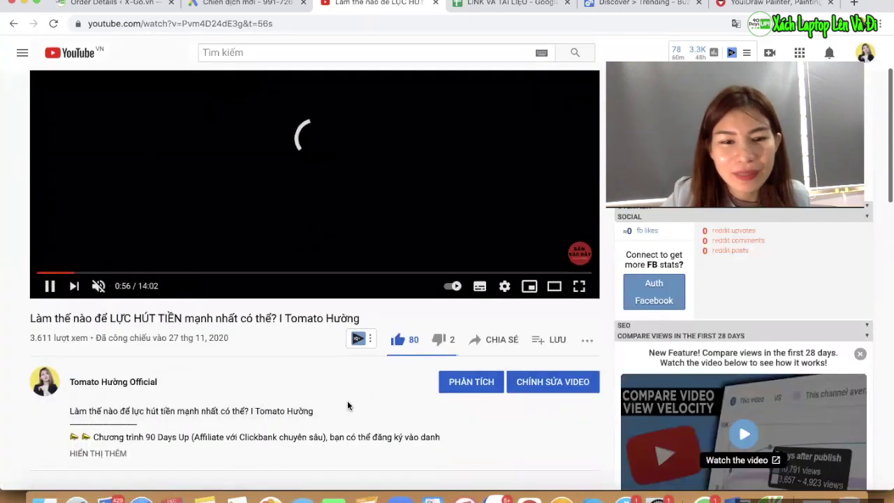
{"action": "left_click", "coordinate": [497, 340]}
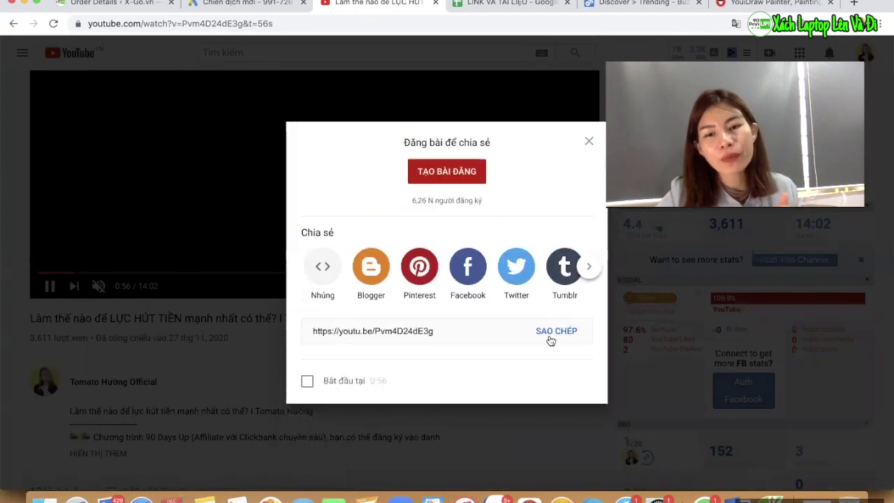
{"action": "left_click", "coordinate": [556, 330]}
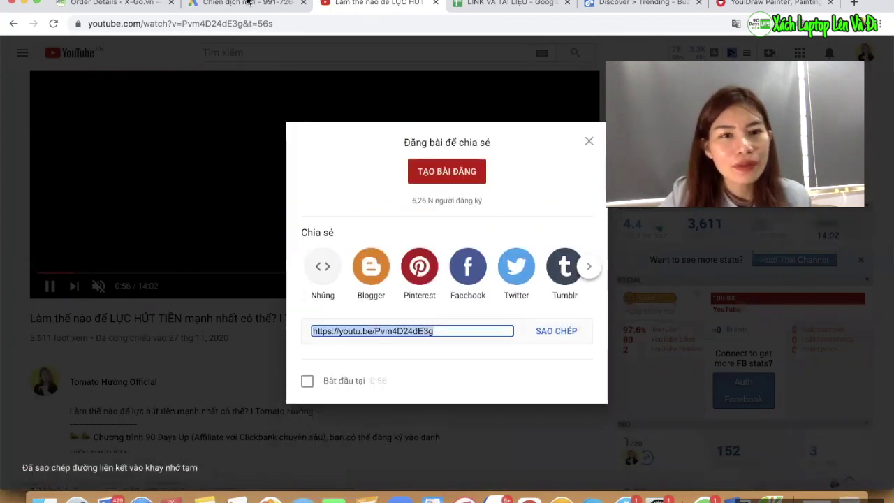
- Back in Google Ads, set up a campaign without goal guidance, using the Video type and the custom video subtype (Chiến dịch video tùy chỉnh)
{"action": "left_click", "coordinate": [248, 3]}
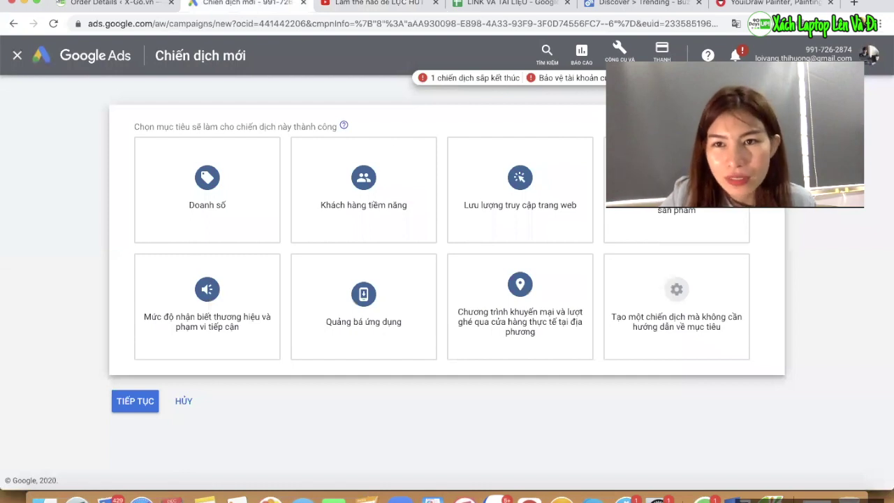
{"action": "left_click", "coordinate": [670, 296]}
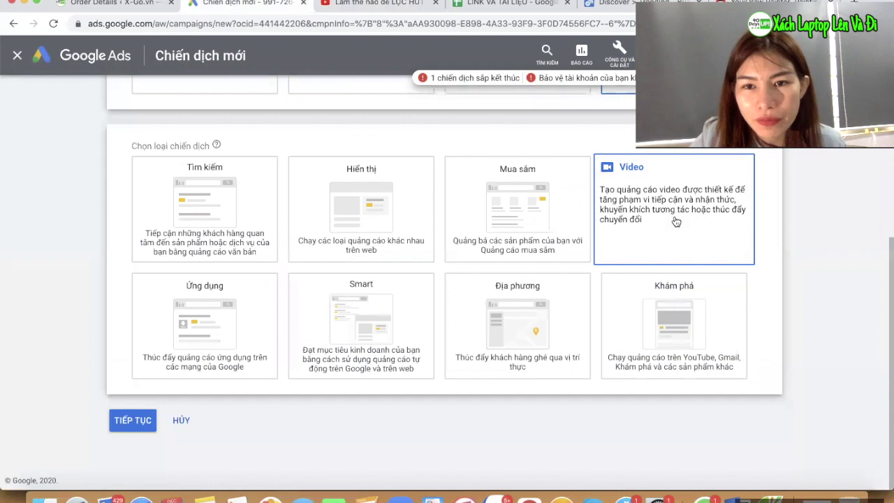
{"action": "left_click", "coordinate": [675, 222]}
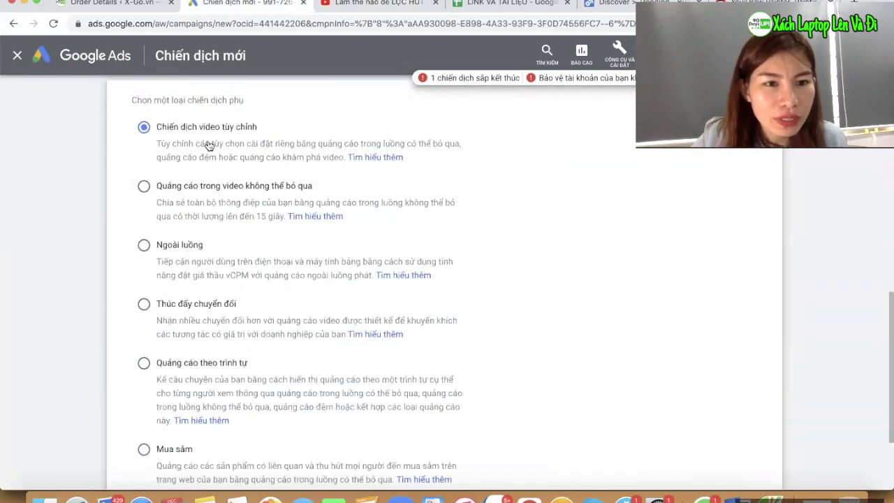
{"action": "scroll", "coordinate": [206, 148], "scroll_direction": "down", "scroll_amount": 3}
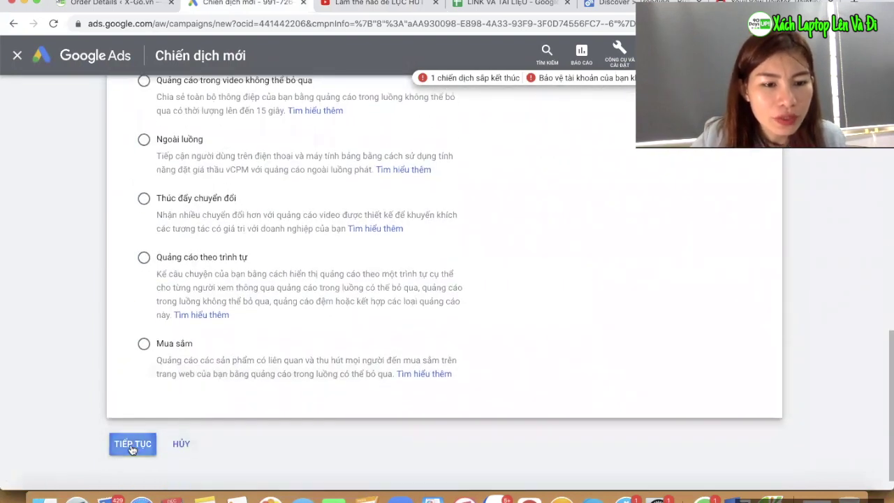
{"action": "left_click", "coordinate": [132, 447]}
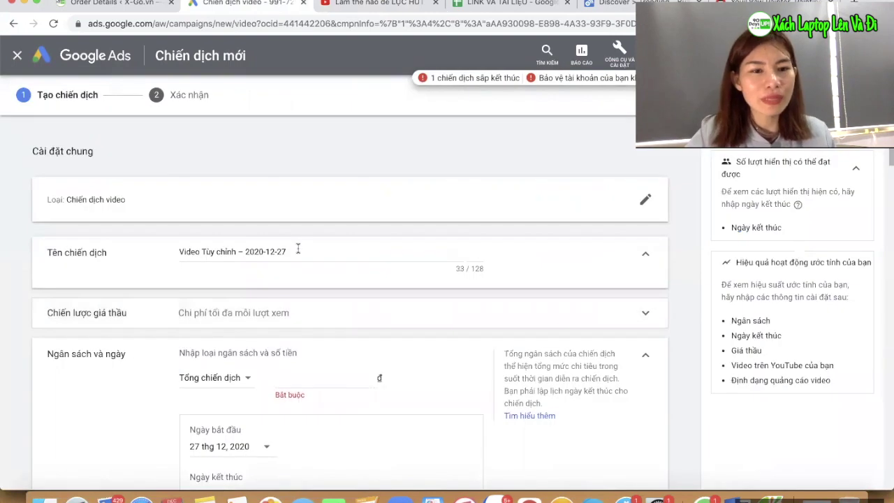
- Name the campaign "10 đồng mỗi lượt xem"
{"action": "left_click_drag", "start_coordinate": [298, 249], "coordinate": [121, 236]}
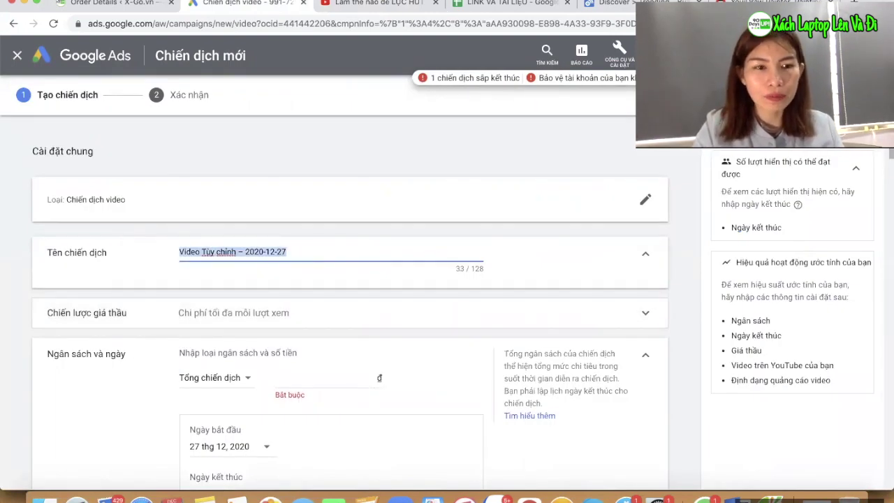
{"action": "type", "text": "90"}
{"action": "key", "text": "BackSpace"}
{"action": "key", "text": "BackSpace"}
{"action": "type", "text": "10 đông mỗi luot xet"}
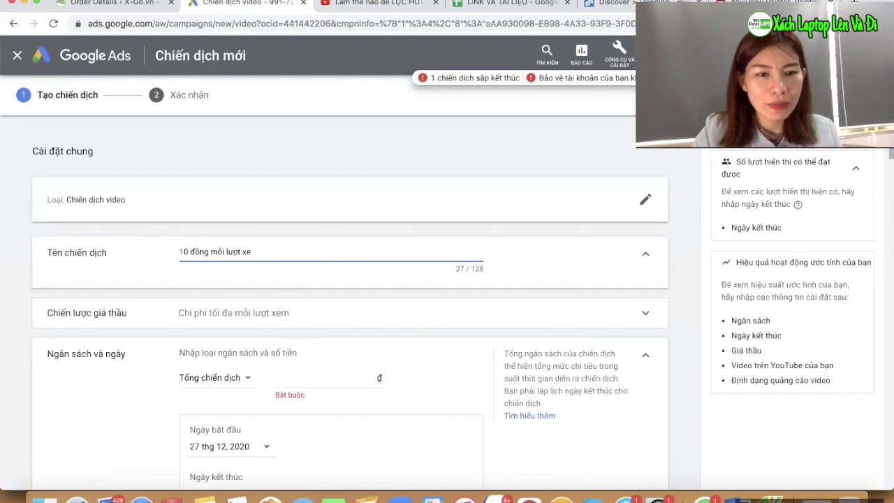
{"action": "key", "text": "BackSpace"}
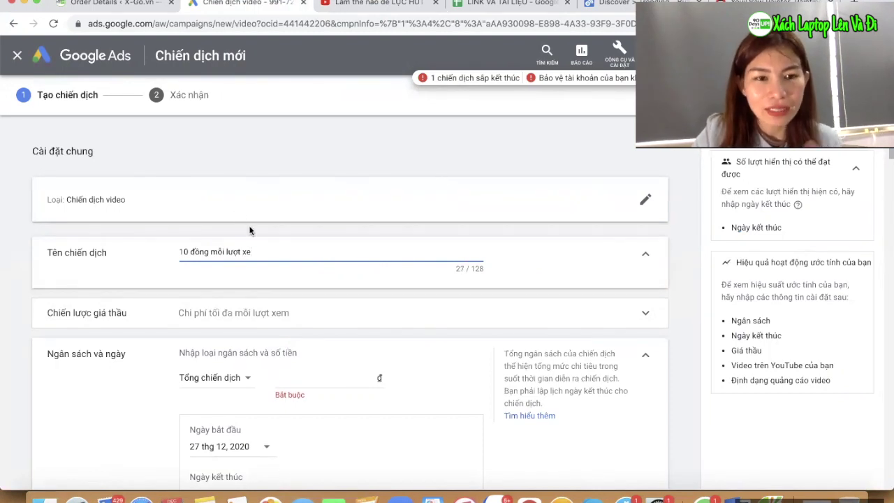
- Choose maximum cost per view (Chi phí tối đa mỗi lượt xem) as the campaign's bidding strategy
{"action": "left_click", "coordinate": [270, 318]}
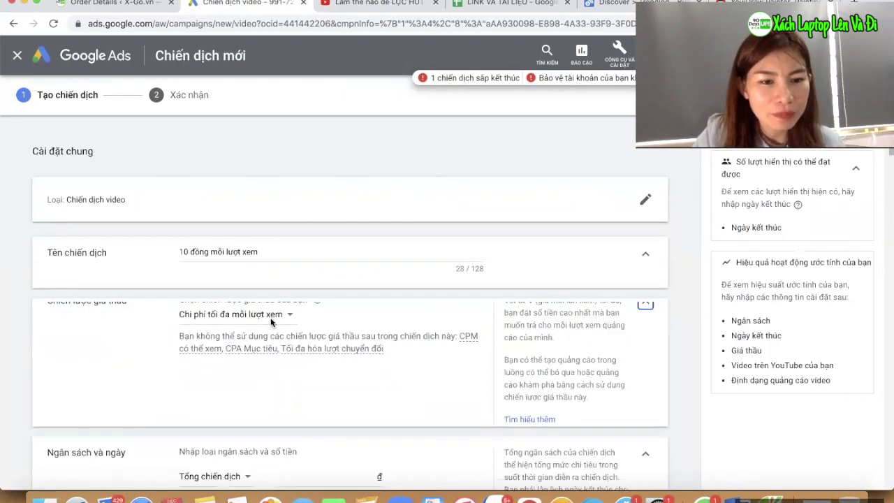
{"action": "left_click", "coordinate": [250, 326]}
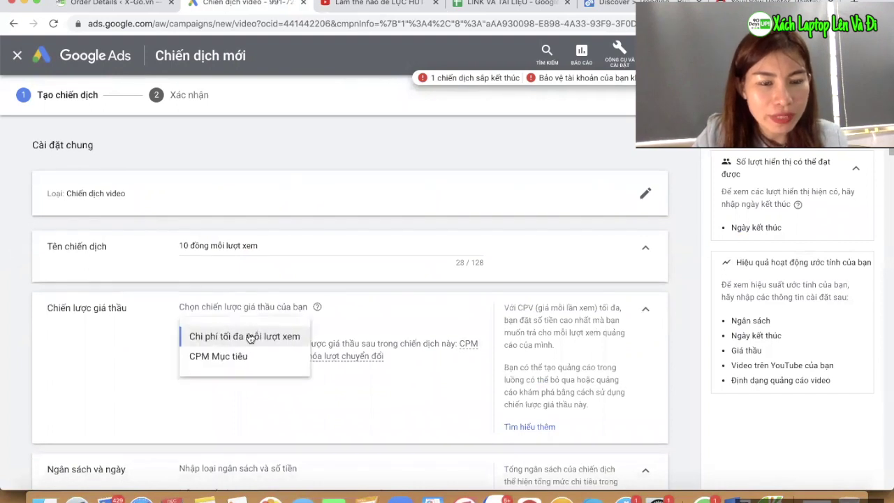
{"action": "left_click", "coordinate": [247, 337]}
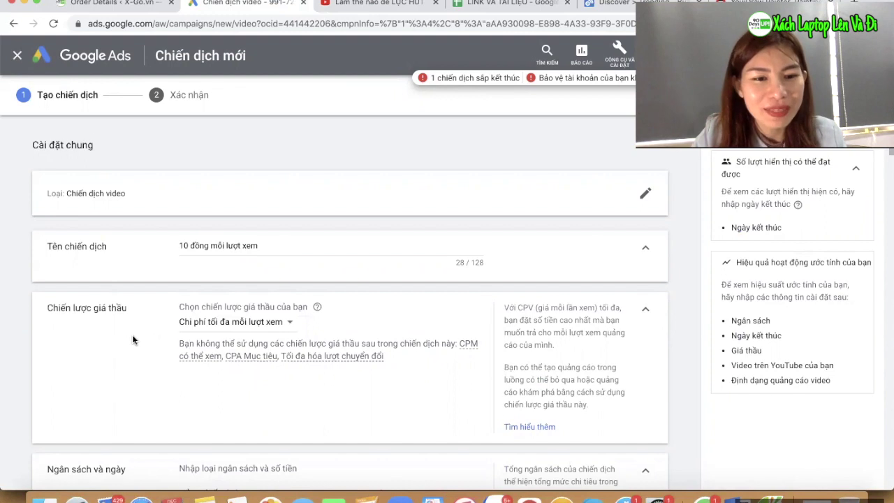
- Set the budget type to campaign total (Tổng chiến dịch) with an amount of 500.000 ₫
{"action": "scroll", "coordinate": [185, 360], "scroll_direction": "down", "scroll_amount": 3}
{"action": "scroll", "coordinate": [200, 334], "scroll_direction": "down", "scroll_amount": 2}
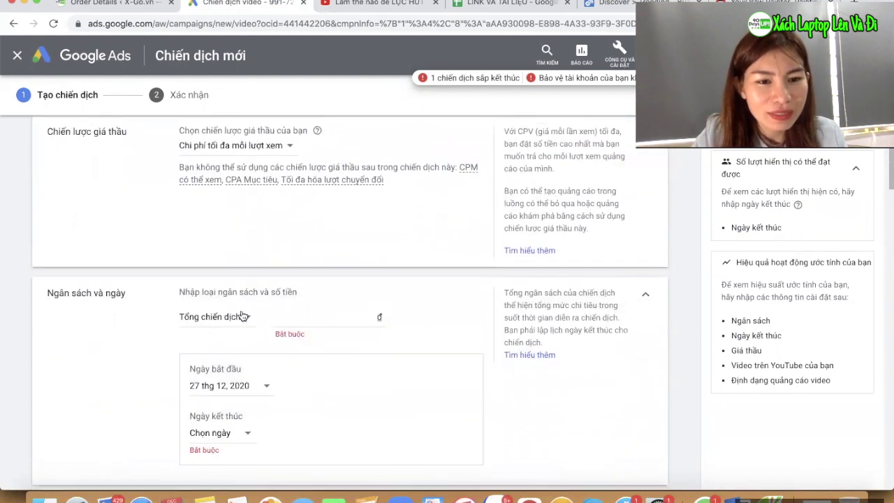
{"action": "left_click", "coordinate": [229, 311]}
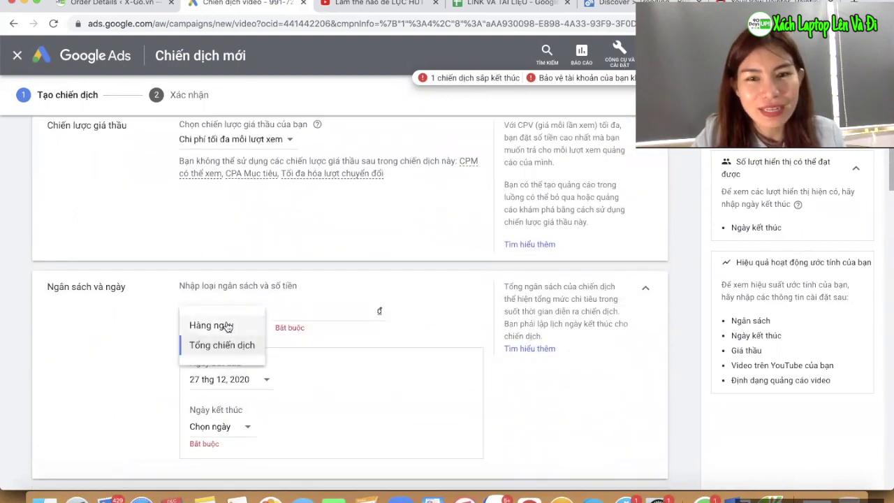
{"action": "left_click", "coordinate": [227, 326]}
{"action": "left_click", "coordinate": [228, 312]}
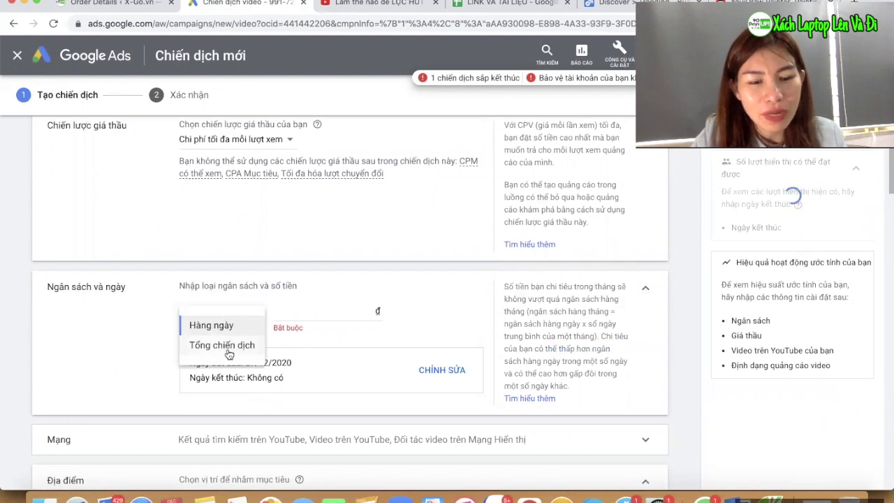
{"action": "left_click", "coordinate": [229, 345]}
{"action": "type", "text": "1"}
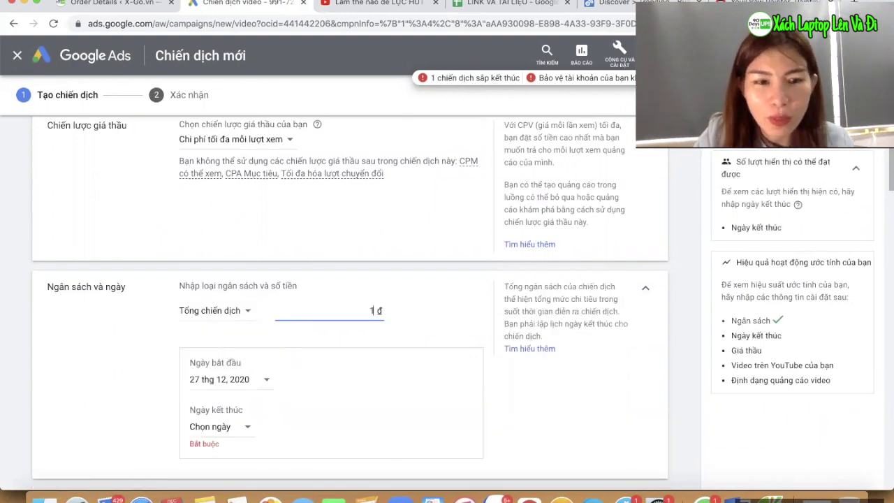
{"action": "type", "text": "00000"}
{"action": "key", "text": "BackSpace"}
{"action": "key", "text": "BackSpace"}
{"action": "key", "text": "BackSpace"}
{"action": "key", "text": "BackSpace"}
{"action": "key", "text": "BackSpace"}
{"action": "key", "text": "BackSpace"}
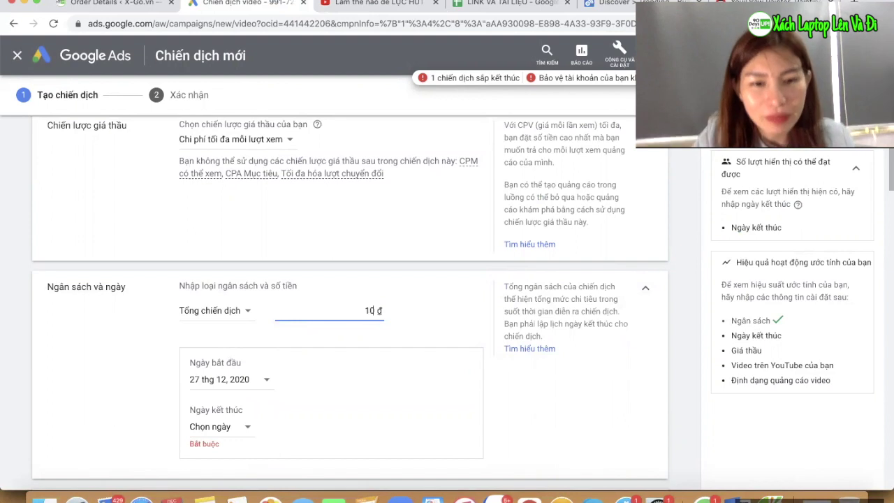
{"action": "type", "text": "500.000"}
{"action": "left_click", "coordinate": [67, 420]}
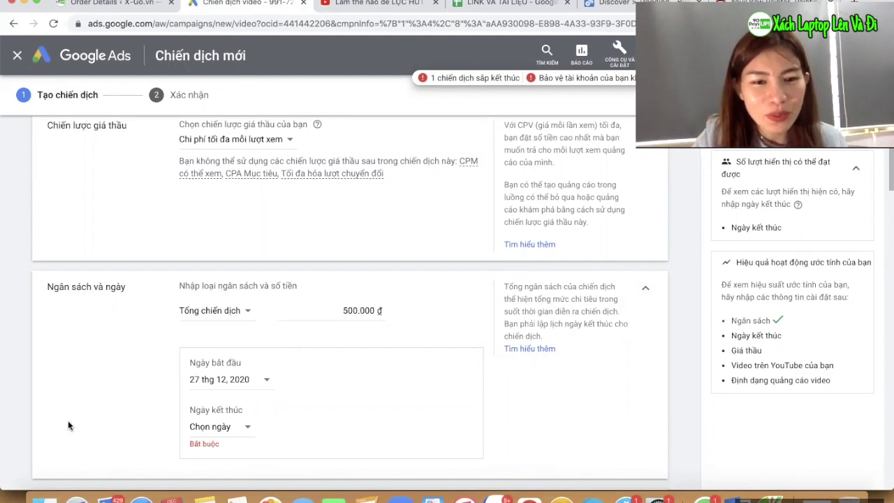
- Set the campaign's end date to 1 January 2021
{"action": "scroll", "coordinate": [68, 421], "scroll_direction": "down", "scroll_amount": 3}
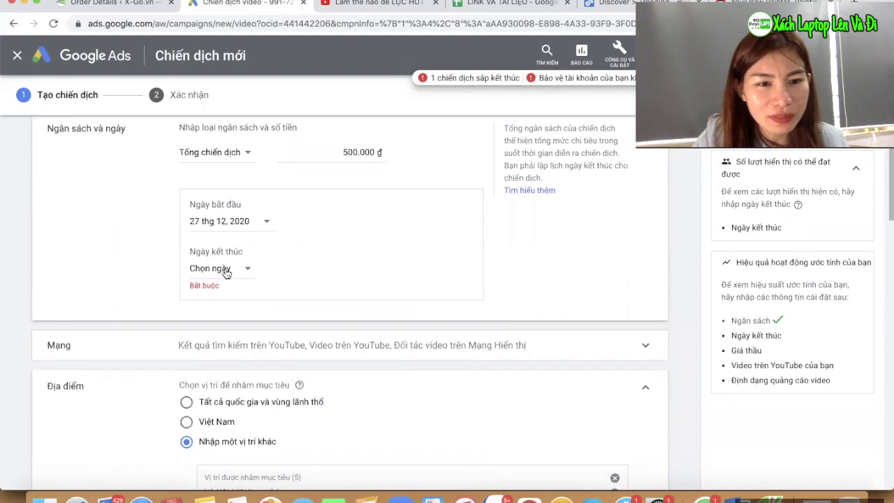
{"action": "left_click", "coordinate": [227, 273]}
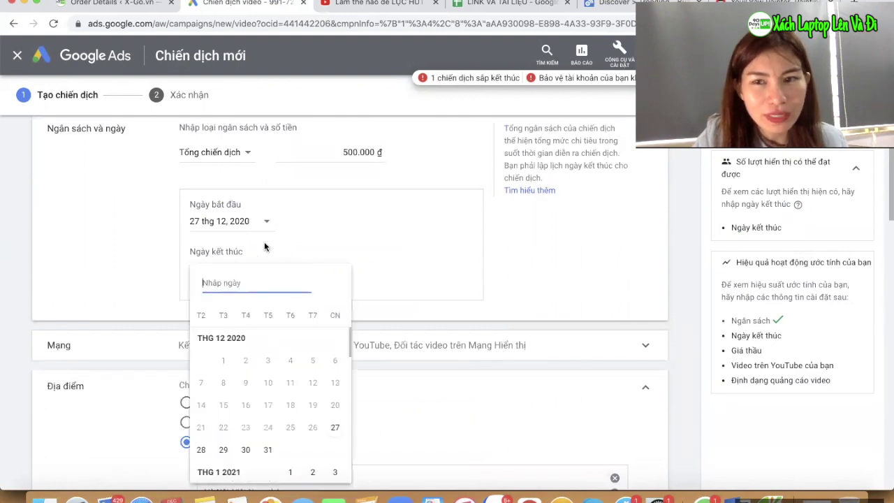
{"action": "left_click", "coordinate": [290, 474]}
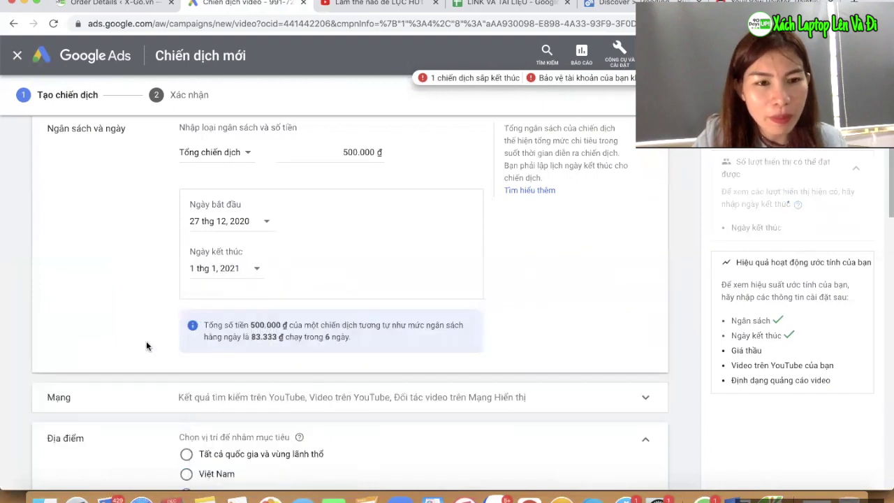
- Set the campaign's target location to Việt Nam
{"action": "scroll", "coordinate": [146, 345], "scroll_direction": "down", "scroll_amount": 2}
{"action": "scroll", "coordinate": [160, 372], "scroll_direction": "down", "scroll_amount": 1}
{"action": "scroll", "coordinate": [235, 313], "scroll_direction": "down", "scroll_amount": 1}
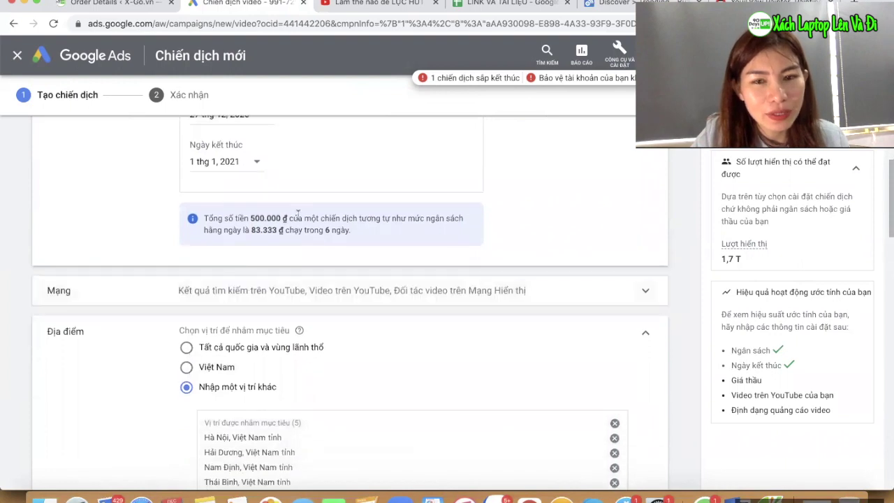
{"action": "scroll", "coordinate": [342, 335], "scroll_direction": "down", "scroll_amount": 2}
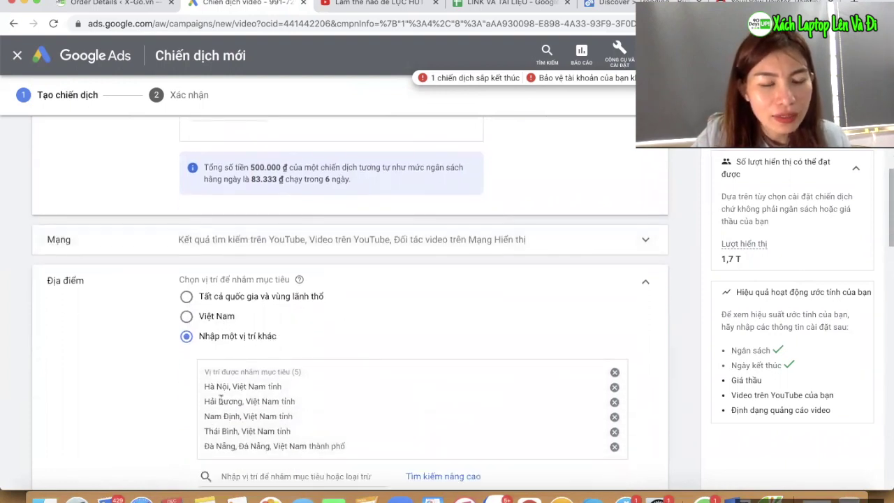
{"action": "scroll", "coordinate": [167, 398], "scroll_direction": "down", "scroll_amount": 1}
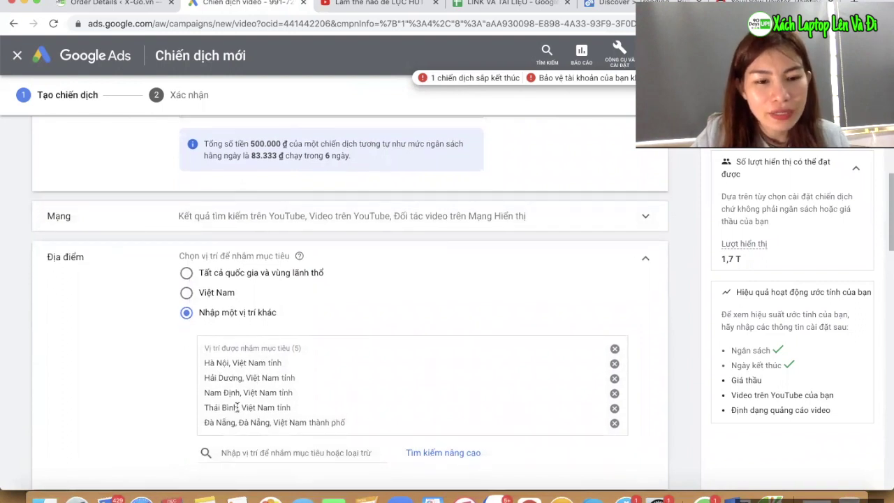
{"action": "left_click", "coordinate": [203, 294]}
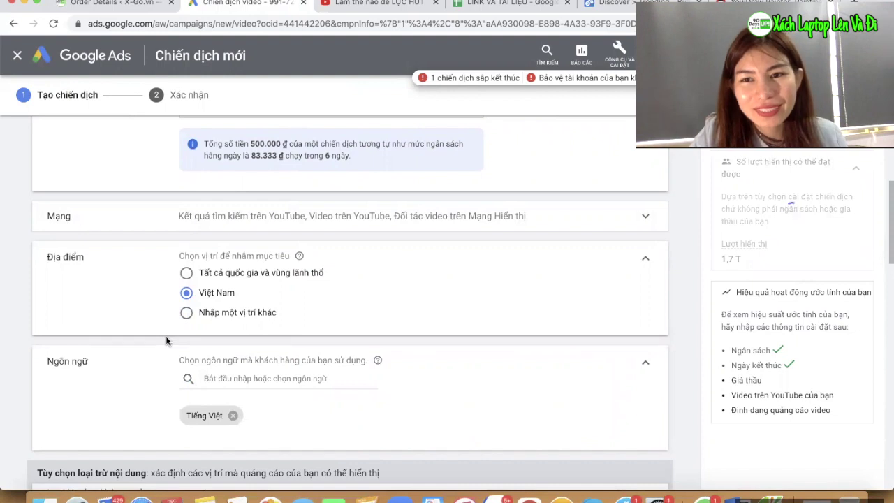
- Try targeting other entered locations (Nhập một vị trí khác), and return the campaign's location to Việt Nam
{"action": "left_click", "coordinate": [250, 316]}
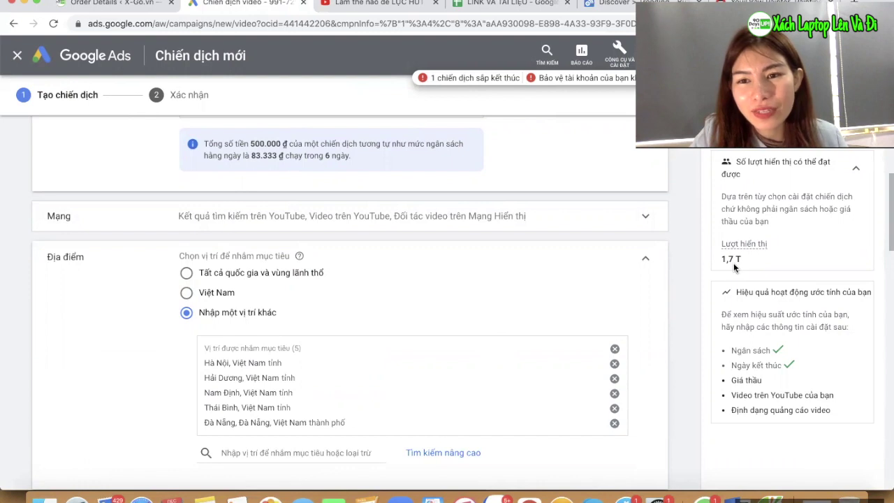
{"action": "left_click", "coordinate": [216, 293]}
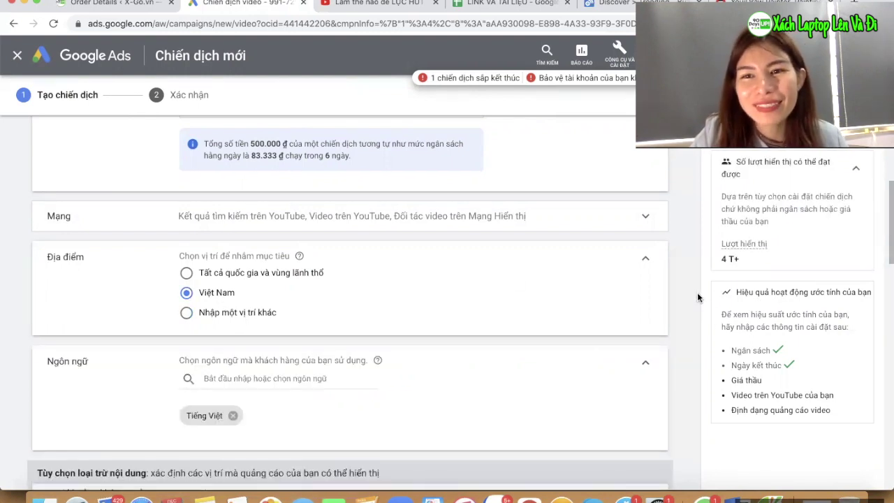
- Review the language, ad inventory type, excluded content types and labels, and additional settings of the campaign
{"action": "scroll", "coordinate": [695, 331], "scroll_direction": "down", "scroll_amount": 3}
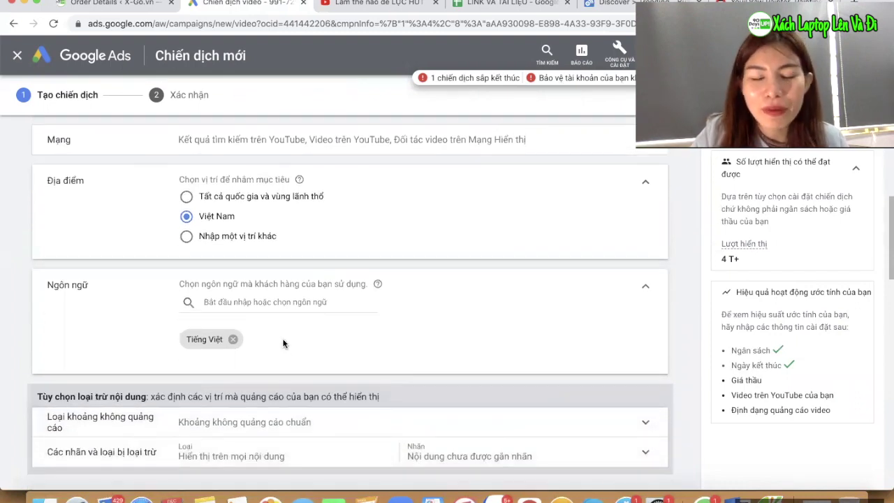
{"action": "scroll", "coordinate": [187, 375], "scroll_direction": "down", "scroll_amount": 3}
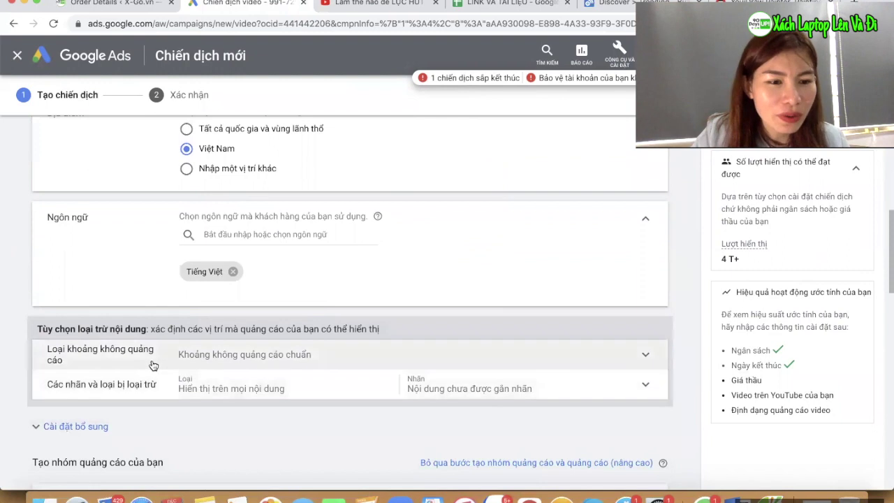
{"action": "scroll", "coordinate": [153, 365], "scroll_direction": "down", "scroll_amount": 2}
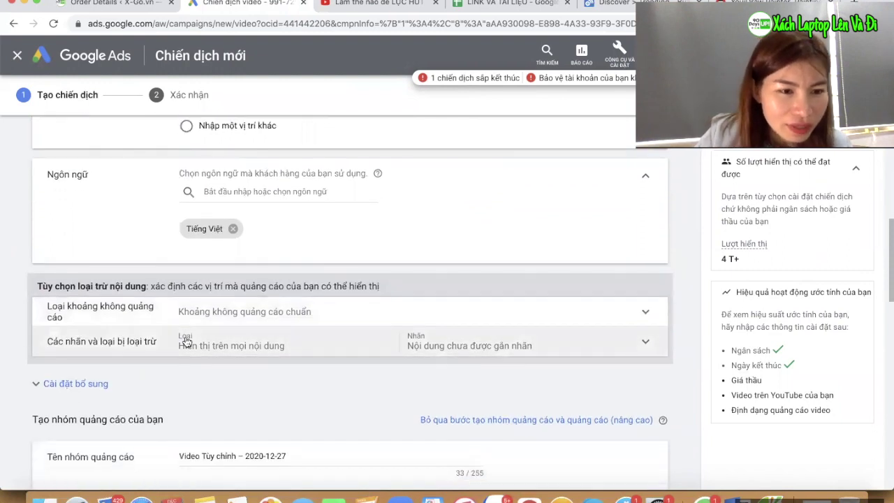
{"action": "left_click", "coordinate": [238, 315]}
{"action": "scroll", "coordinate": [520, 264], "scroll_direction": "down", "scroll_amount": 9}
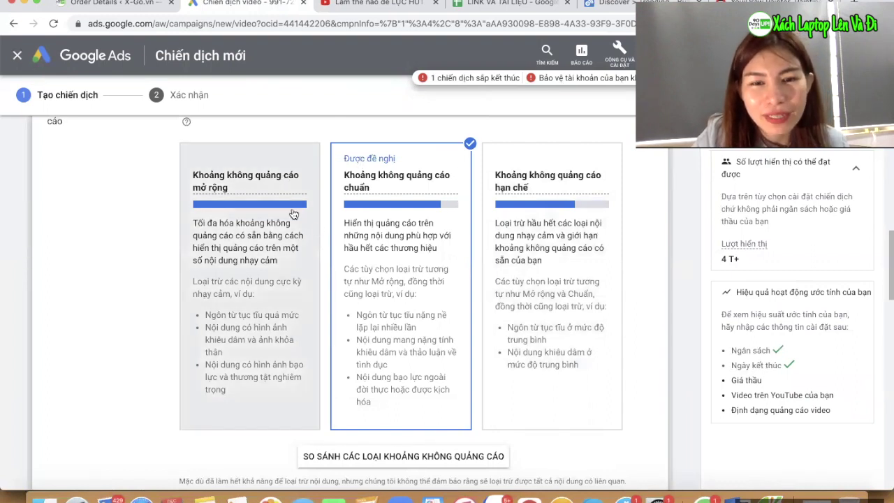
{"action": "scroll", "coordinate": [460, 320], "scroll_direction": "down", "scroll_amount": 5}
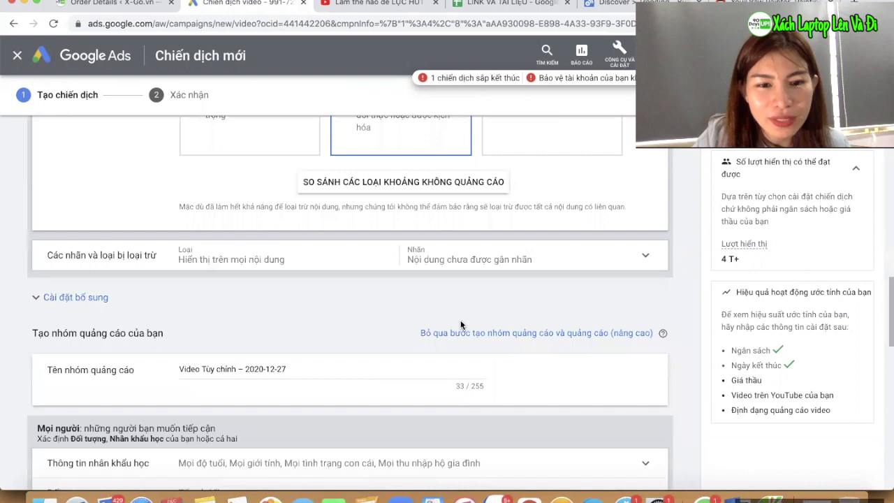
{"action": "left_click", "coordinate": [226, 259]}
{"action": "scroll", "coordinate": [264, 374], "scroll_direction": "down", "scroll_amount": 3}
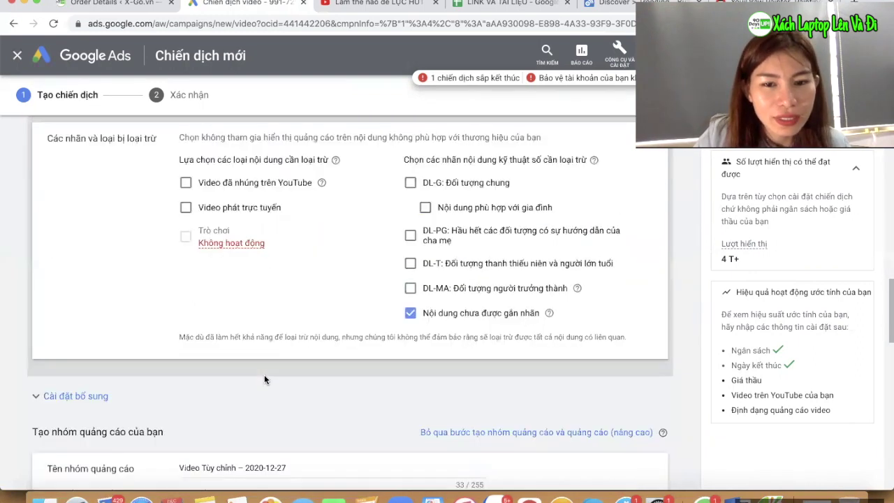
{"action": "scroll", "coordinate": [263, 374], "scroll_direction": "down", "scroll_amount": 2}
{"action": "left_click", "coordinate": [191, 226]}
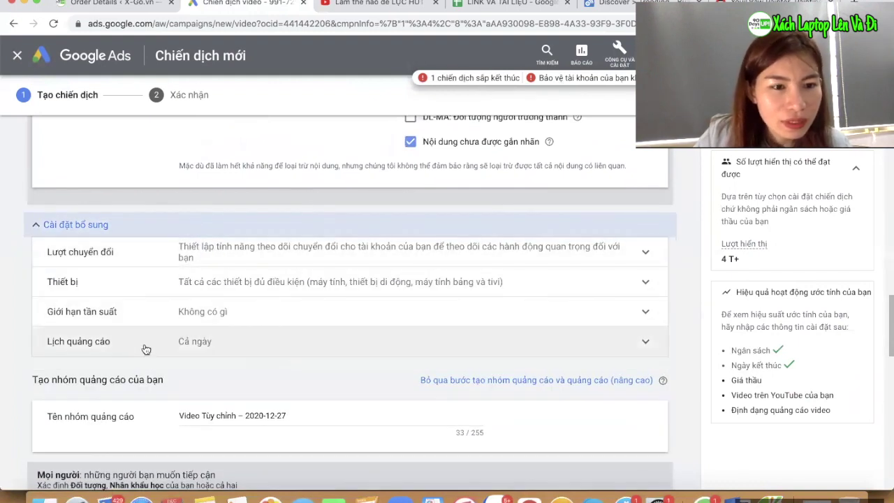
- Rename the ad group as "NHÓM 1 10d LỰC HÚT TIỀN"
{"action": "scroll", "coordinate": [142, 349], "scroll_direction": "down", "scroll_amount": 3}
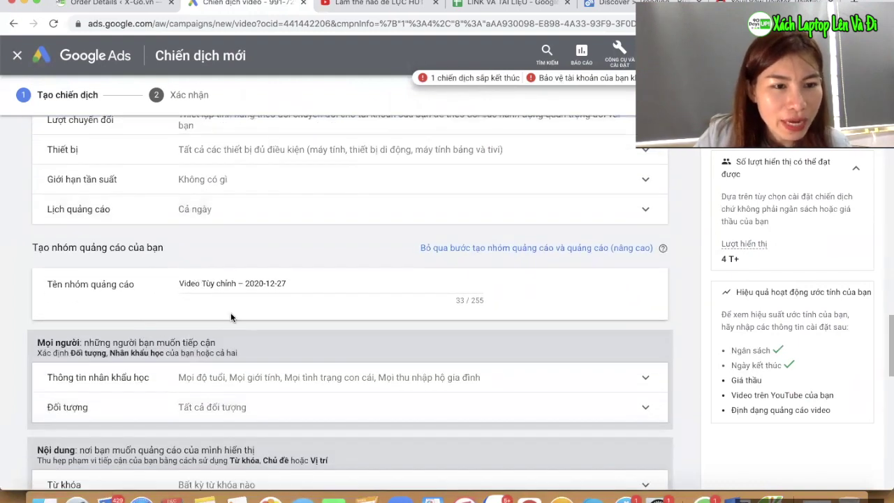
{"action": "left_click_drag", "start_coordinate": [292, 282], "coordinate": [129, 281]}
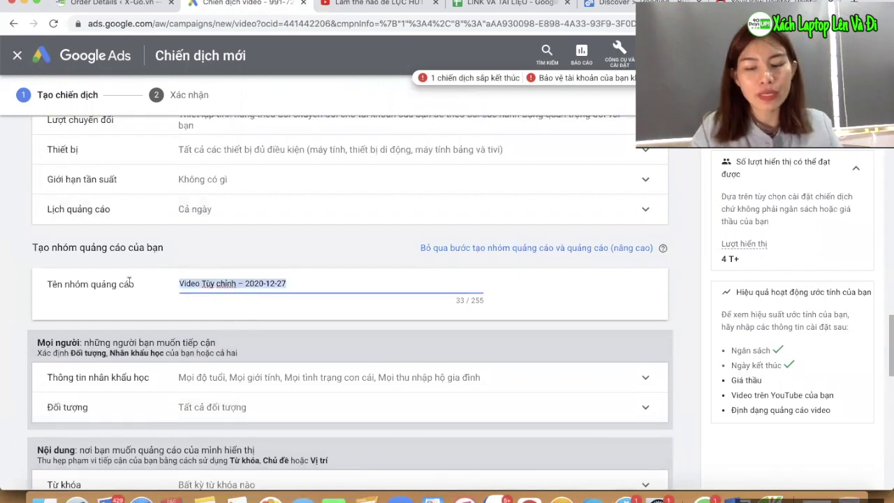
{"action": "type", "text": "NHÓM "}
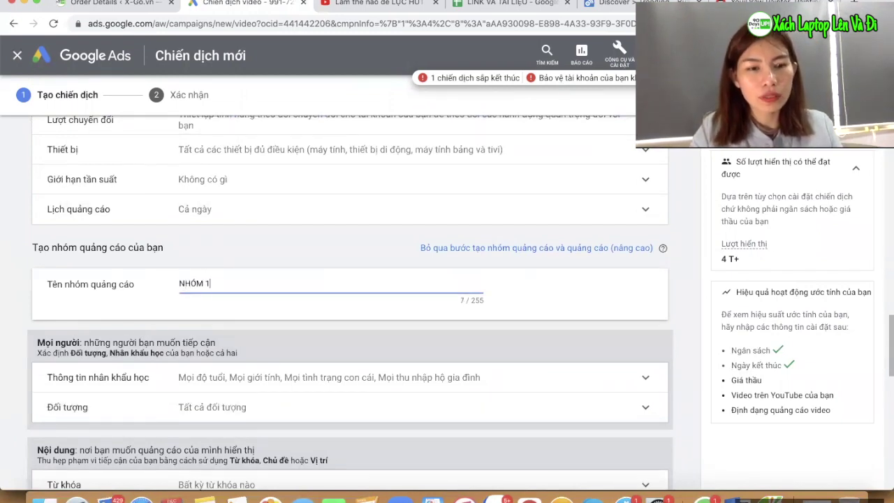
{"action": "type", "text": "1 10g"}
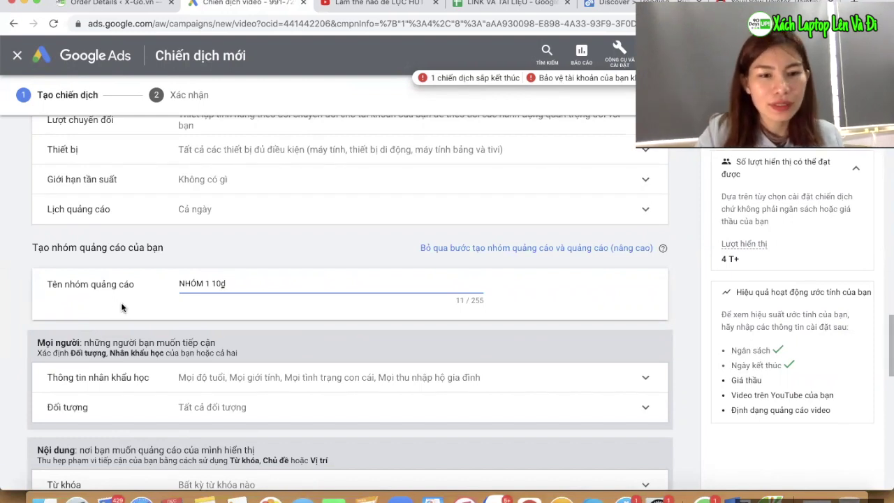
{"action": "type", "text": " LỰC HÚT TI"}
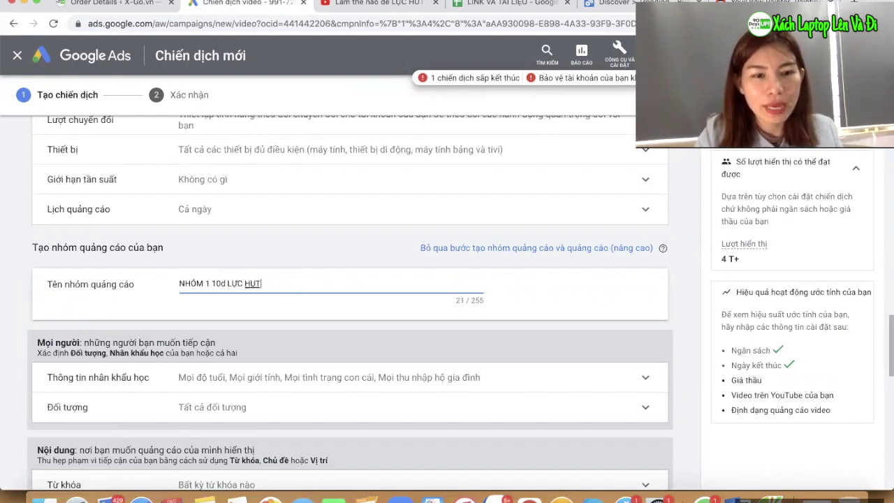
{"action": "type", "text": "ỀN"}
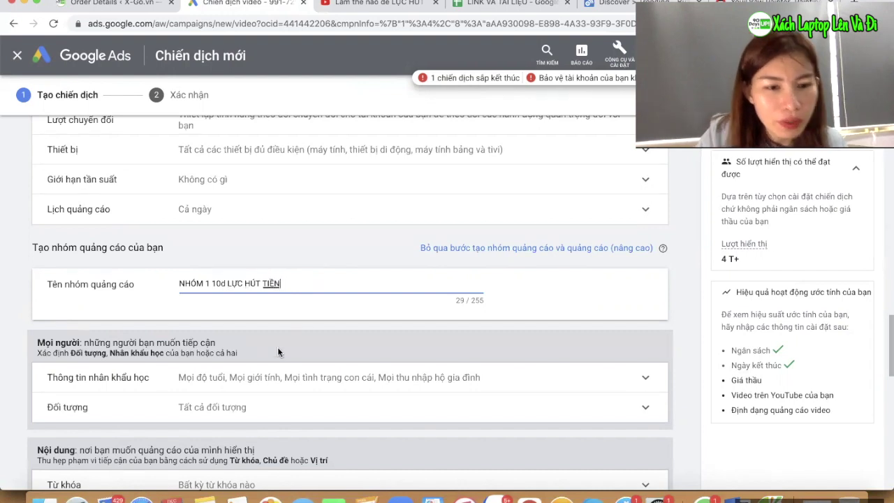
- Examine the ad group's demographic, audience, keyword, topic and placement targeting options
{"action": "scroll", "coordinate": [333, 409], "scroll_direction": "down", "scroll_amount": 3}
{"action": "left_click", "coordinate": [296, 305]}
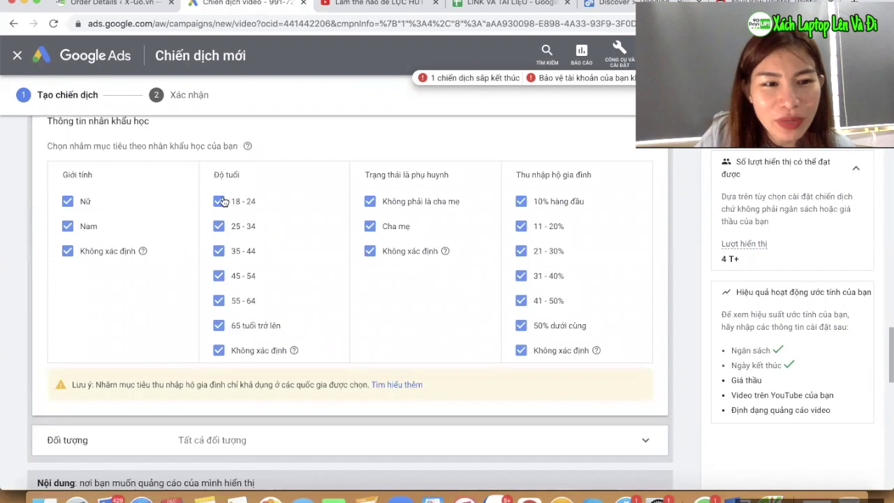
{"action": "scroll", "coordinate": [14, 272], "scroll_direction": "down", "scroll_amount": 5}
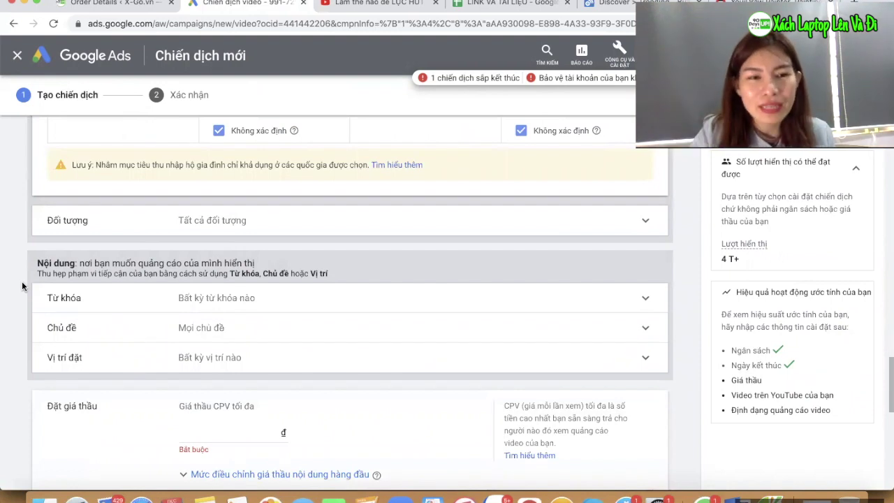
{"action": "scroll", "coordinate": [33, 335], "scroll_direction": "down", "scroll_amount": 1}
{"action": "scroll", "coordinate": [38, 310], "scroll_direction": "down", "scroll_amount": 1}
{"action": "scroll", "coordinate": [210, 220], "scroll_direction": "up", "scroll_amount": 5}
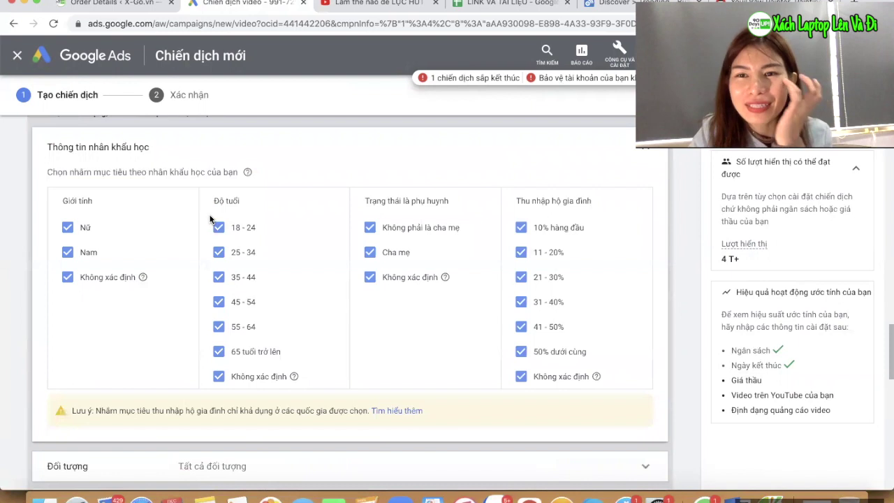
{"action": "scroll", "coordinate": [232, 256], "scroll_direction": "down", "scroll_amount": 2}
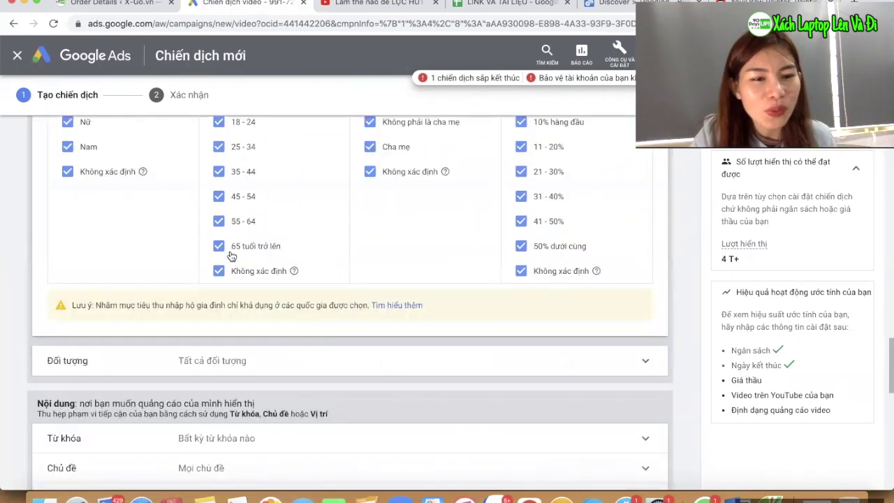
{"action": "scroll", "coordinate": [232, 256], "scroll_direction": "down", "scroll_amount": 3}
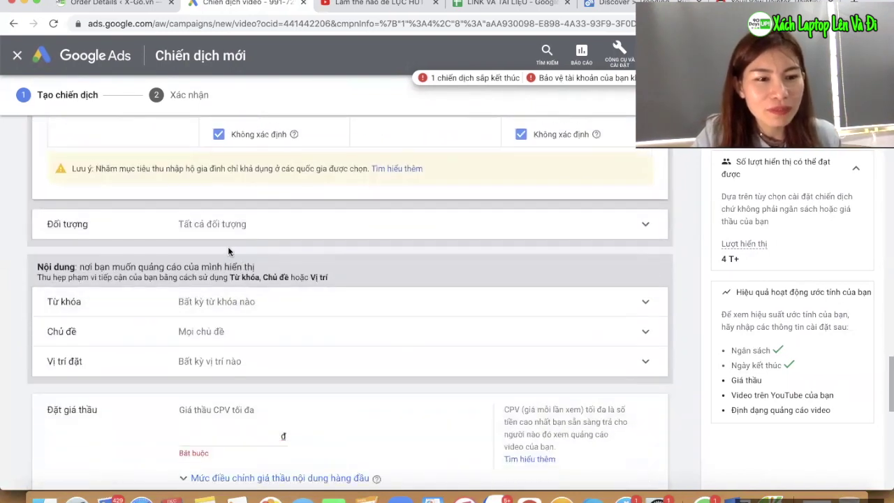
{"action": "scroll", "coordinate": [230, 265], "scroll_direction": "down", "scroll_amount": 1}
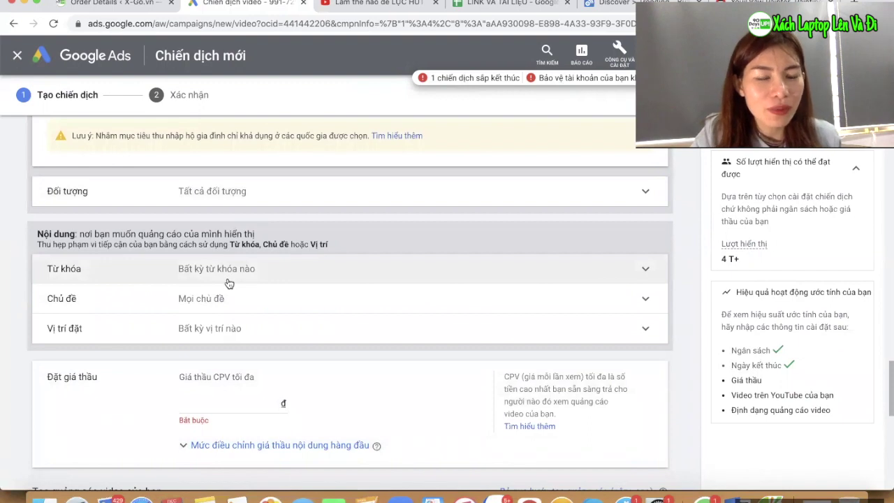
{"action": "scroll", "coordinate": [233, 295], "scroll_direction": "down", "scroll_amount": 1}
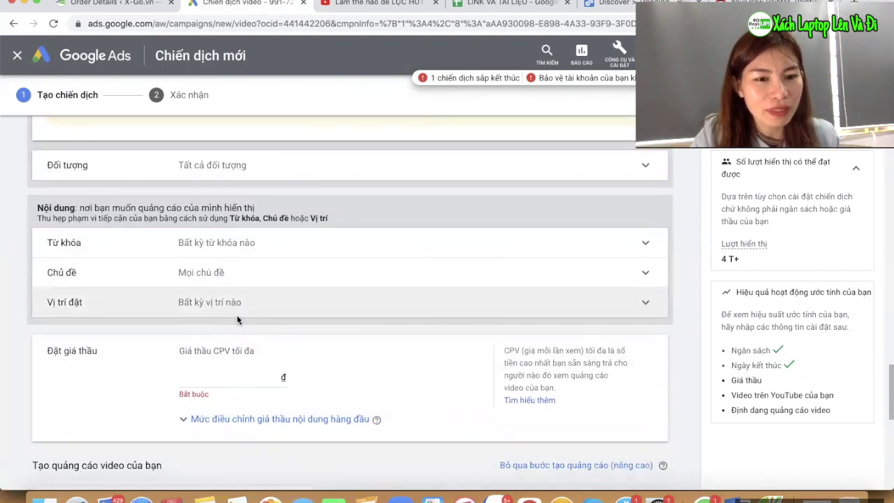
- Set the maximum CPV bid (Giá thầu CPV tối đa) to 50 ₫ and expand the top content bid adjustment
{"action": "scroll", "coordinate": [237, 319], "scroll_direction": "down", "scroll_amount": 1}
{"action": "left_click", "coordinate": [232, 341]}
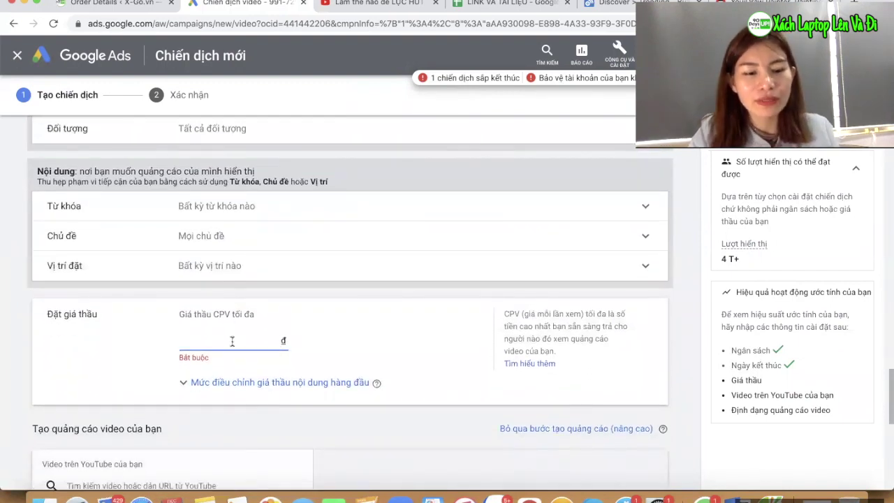
{"action": "type", "text": "50"}
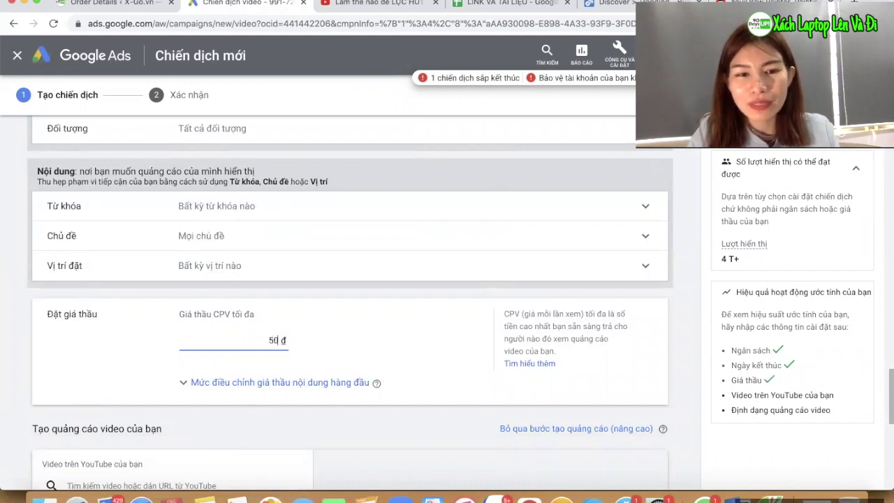
{"action": "left_click", "coordinate": [229, 383]}
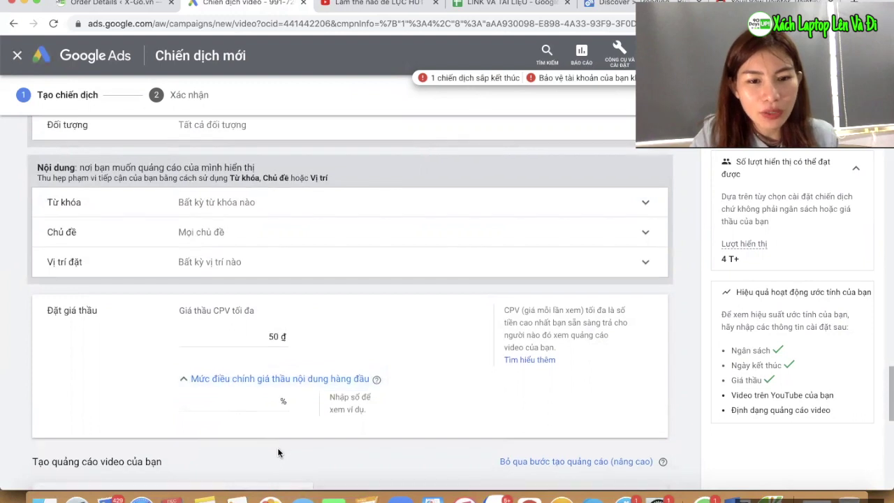
{"action": "scroll", "coordinate": [278, 447], "scroll_direction": "down", "scroll_amount": 2}
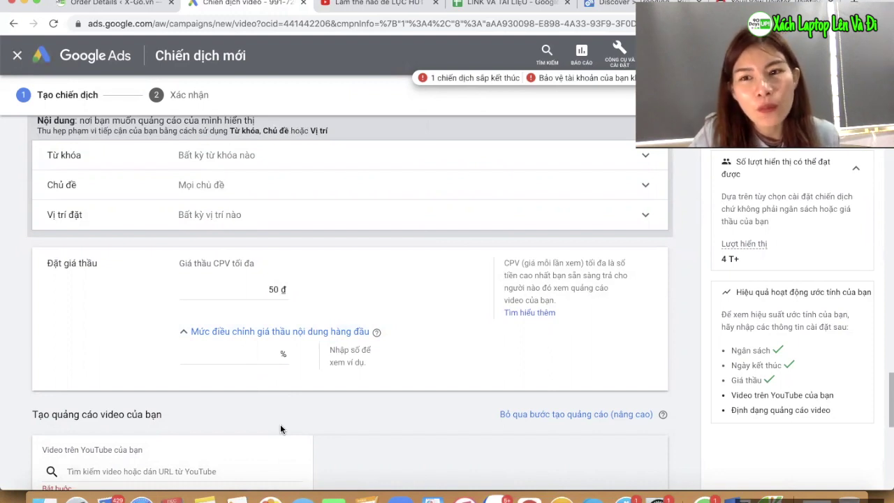
{"action": "scroll", "coordinate": [273, 416], "scroll_direction": "down", "scroll_amount": 1}
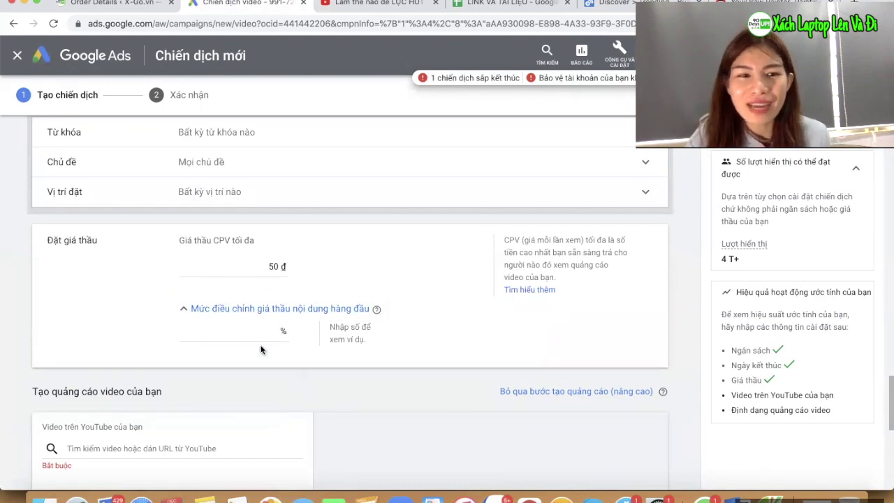
{"action": "scroll", "coordinate": [260, 349], "scroll_direction": "down", "scroll_amount": 3}
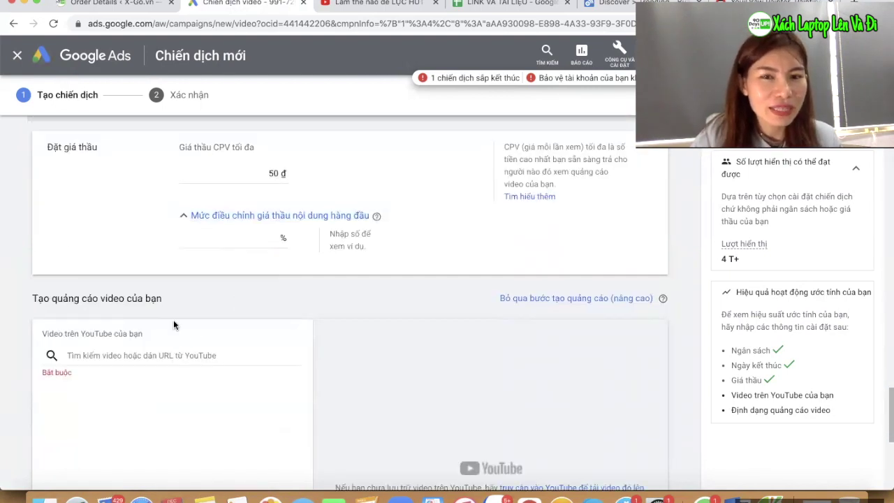
{"action": "left_click", "coordinate": [398, 6]}
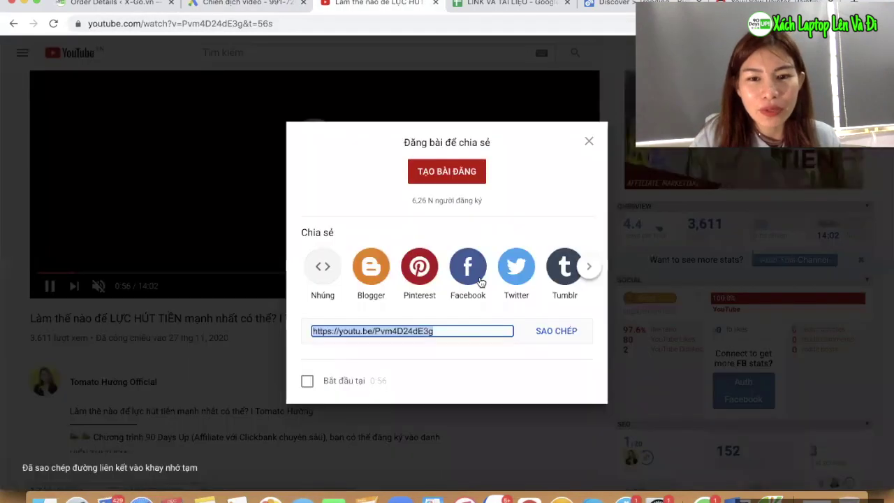
{"action": "left_click", "coordinate": [556, 330]}
{"action": "key", "text": "ctrl+shift+Tab"}
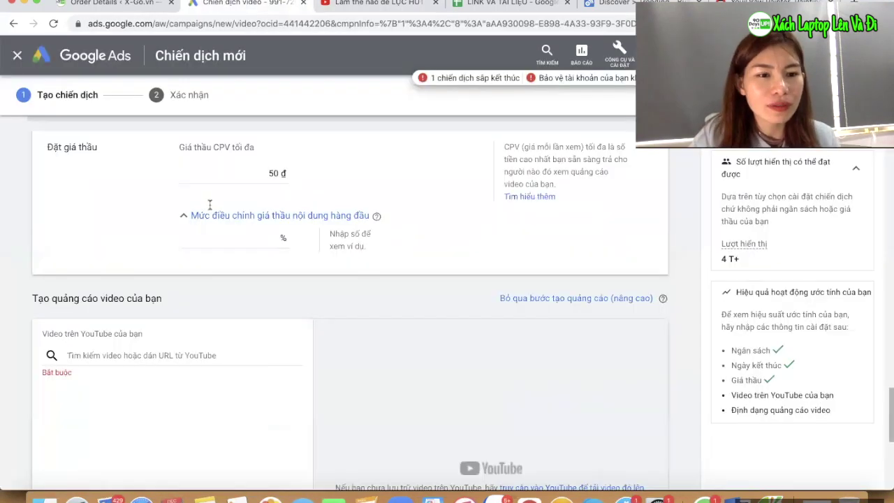
{"action": "left_click", "coordinate": [167, 354]}
{"action": "key", "text": "super+v"}
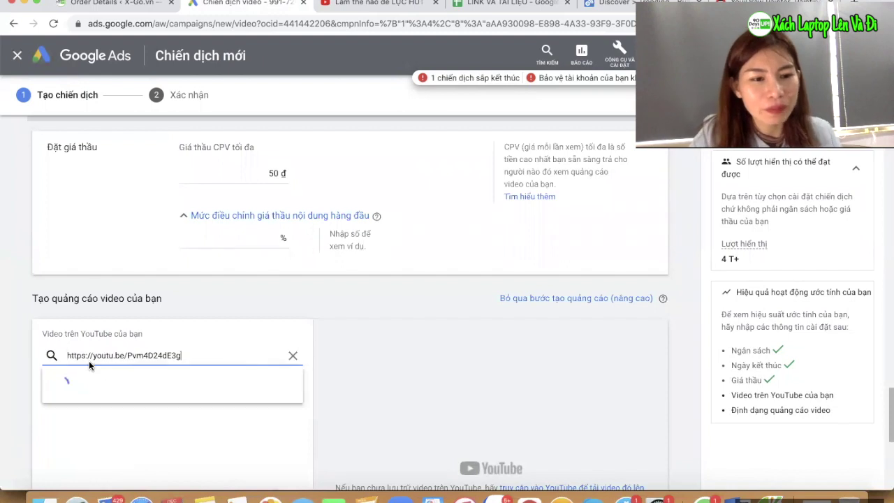
{"action": "left_click", "coordinate": [70, 381]}
- Choose the skippable in-stream format (Quảng cáo trong luồng có thể bỏ qua) for the video ad and check its desktop and mobile previews
{"action": "scroll", "coordinate": [19, 367], "scroll_direction": "down", "scroll_amount": 4}
{"action": "scroll", "coordinate": [19, 367], "scroll_direction": "down", "scroll_amount": 1}
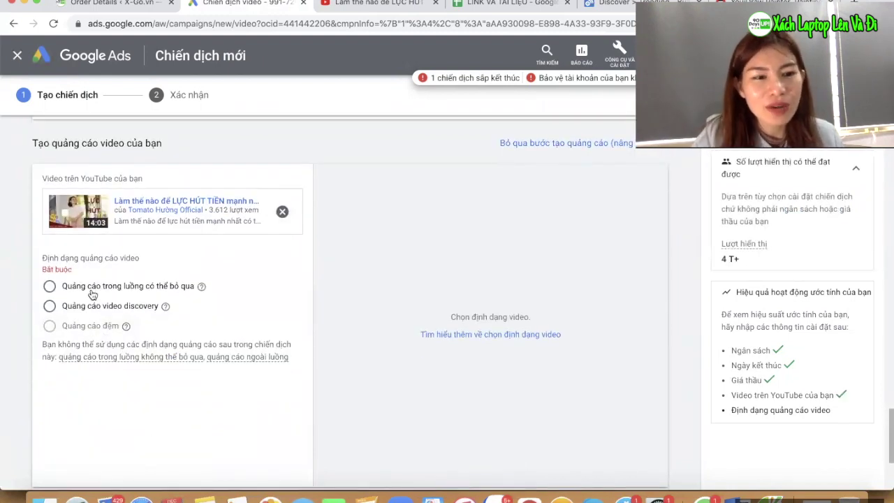
{"action": "left_click", "coordinate": [145, 288]}
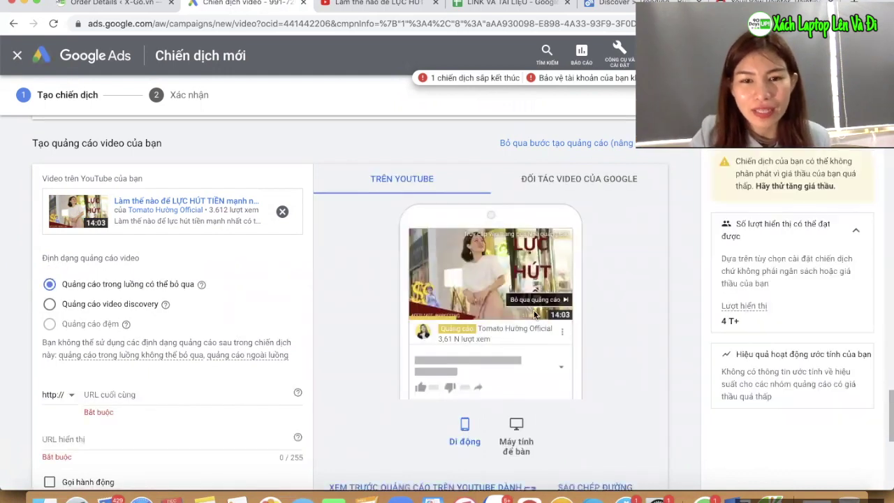
{"action": "left_click", "coordinate": [518, 425]}
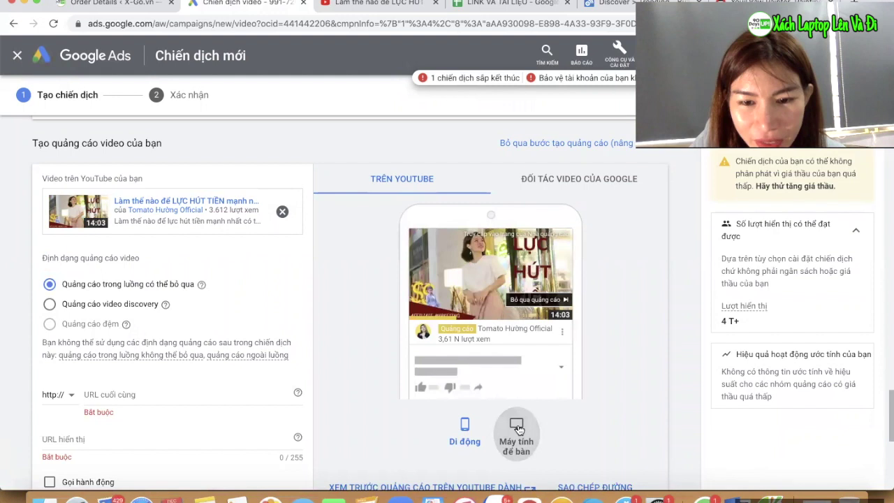
{"action": "left_click", "coordinate": [464, 425]}
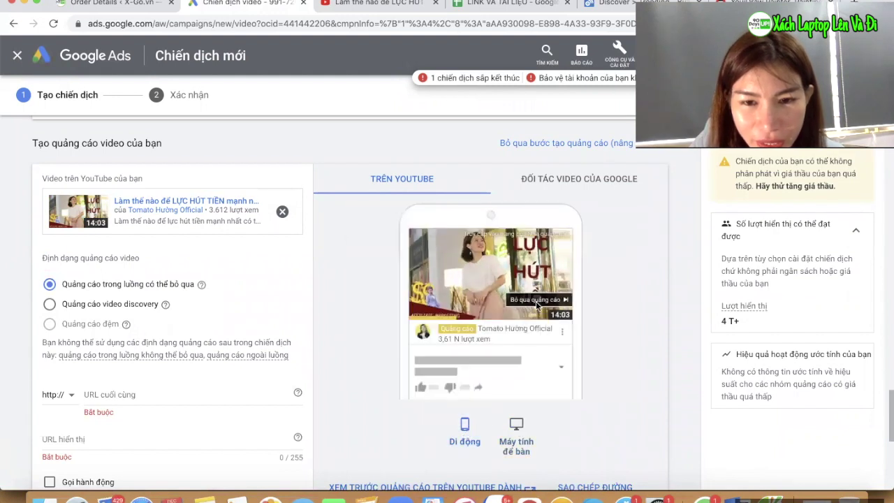
- Switch the video ad format to video discovery (Quảng cáo video discovery) and review its thumbnail and text fields
{"action": "scroll", "coordinate": [156, 454], "scroll_direction": "down", "scroll_amount": 1}
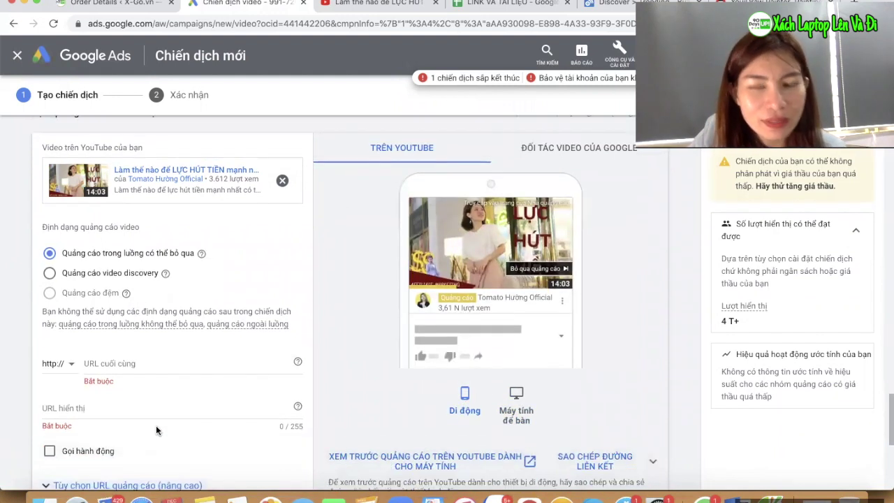
{"action": "left_click", "coordinate": [120, 275]}
{"action": "scroll", "coordinate": [472, 260], "scroll_direction": "down", "scroll_amount": 2}
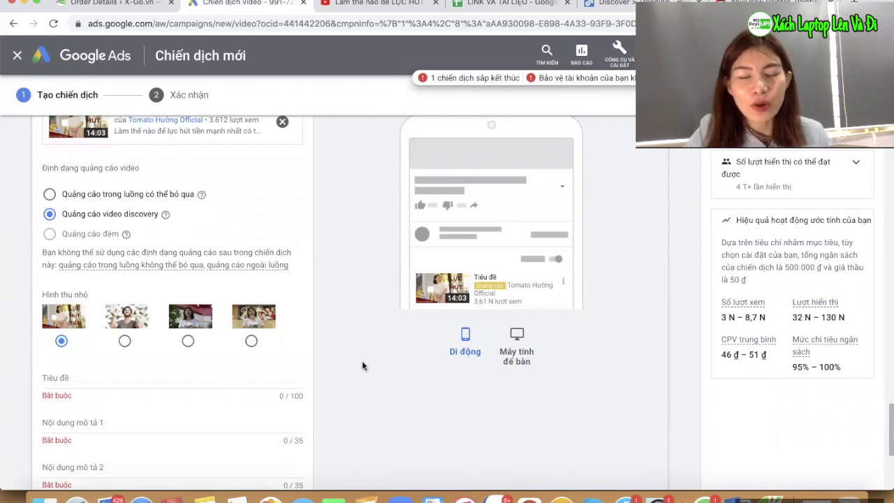
{"action": "scroll", "coordinate": [362, 365], "scroll_direction": "down", "scroll_amount": 1}
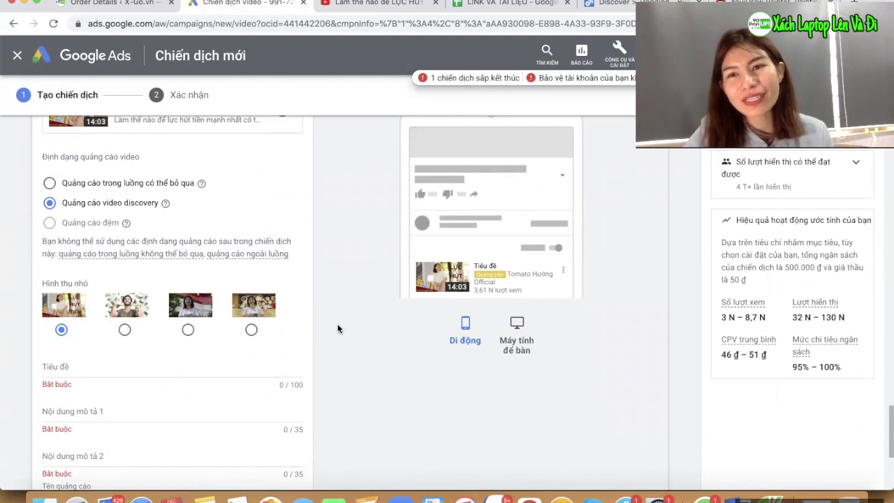
{"action": "scroll", "coordinate": [341, 340], "scroll_direction": "down", "scroll_amount": 1}
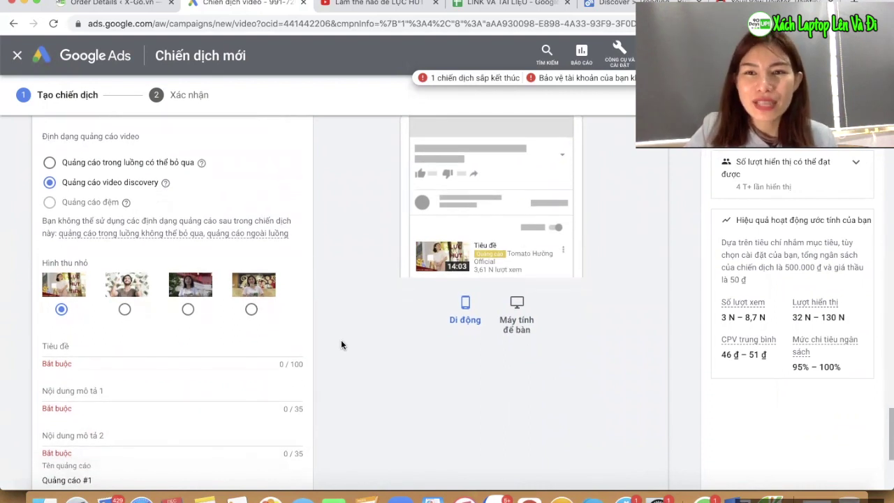
{"action": "scroll", "coordinate": [343, 356], "scroll_direction": "down", "scroll_amount": 2}
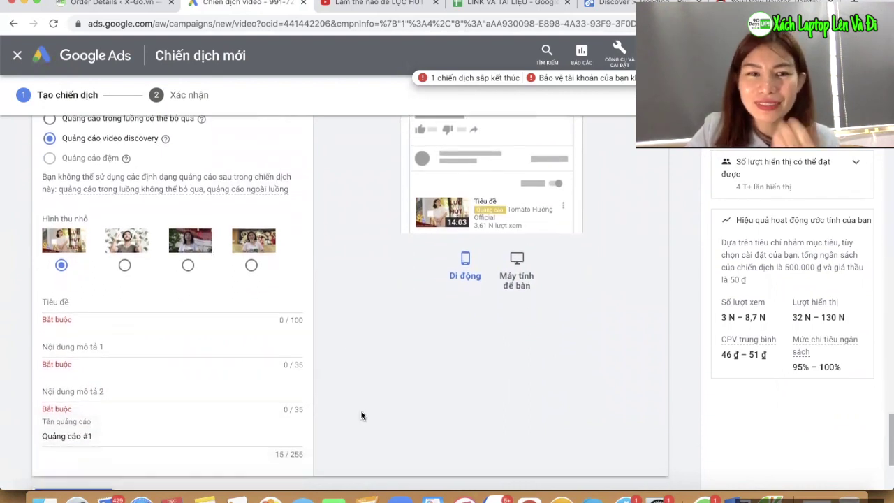
- Enter the ad title (Tiêu đề) "Lực hút tiền, làm thế nào để lực hút tiền mạnh"
{"action": "left_click", "coordinate": [68, 301]}
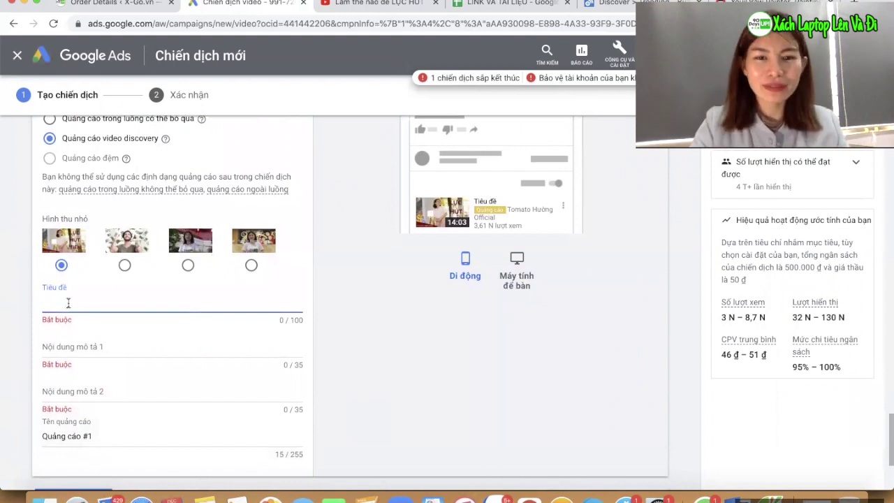
{"action": "type", "text": "Lực hút "}
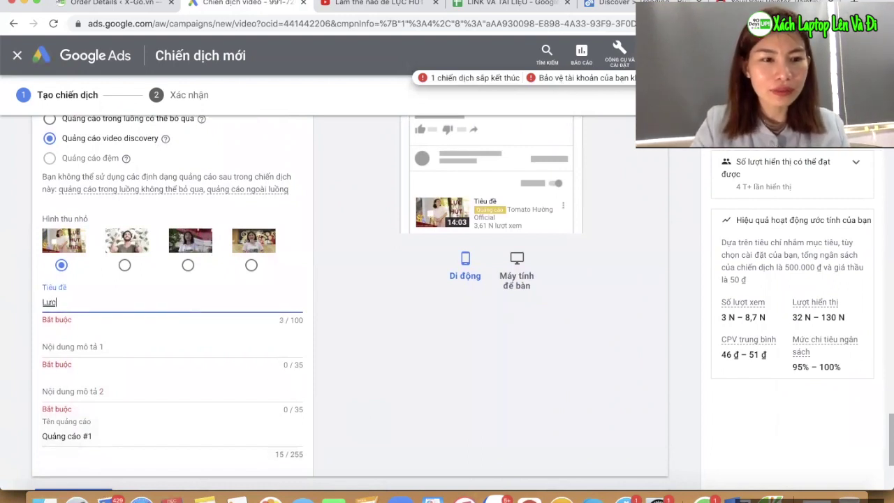
{"action": "type", "text": "tiền"}
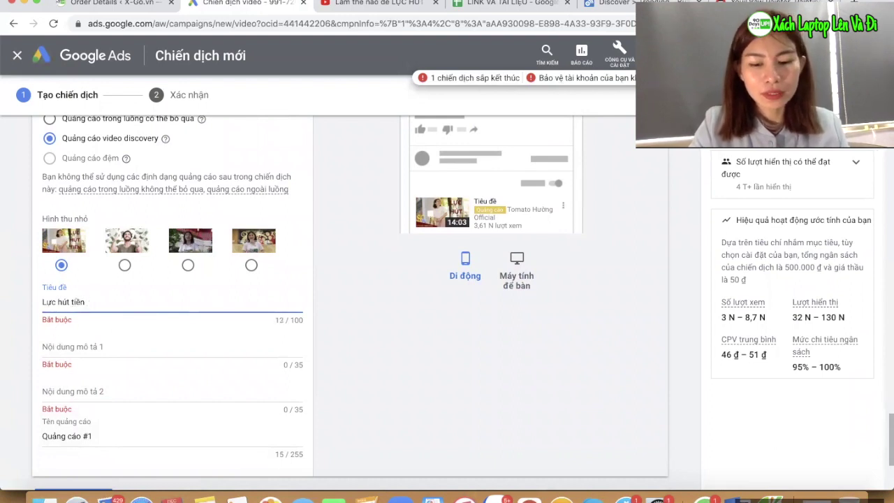
{"action": "type", "text": " làm thế nào để"}
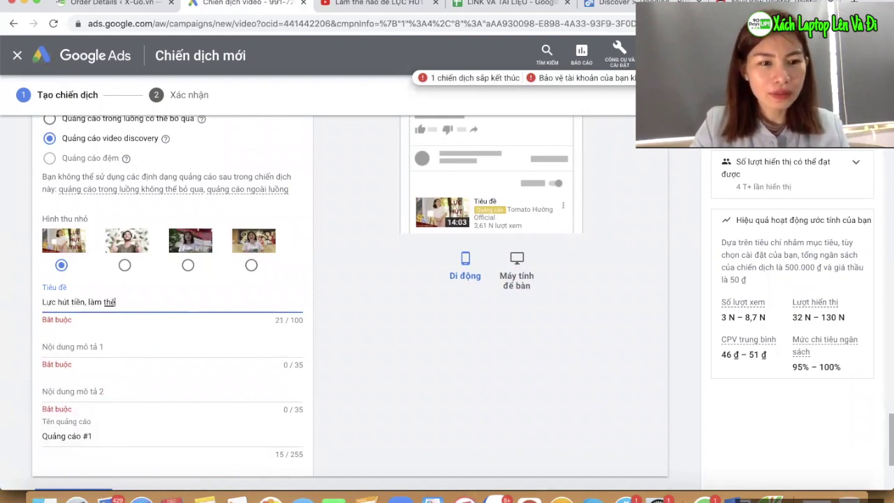
{"action": "type", "text": " lự"}
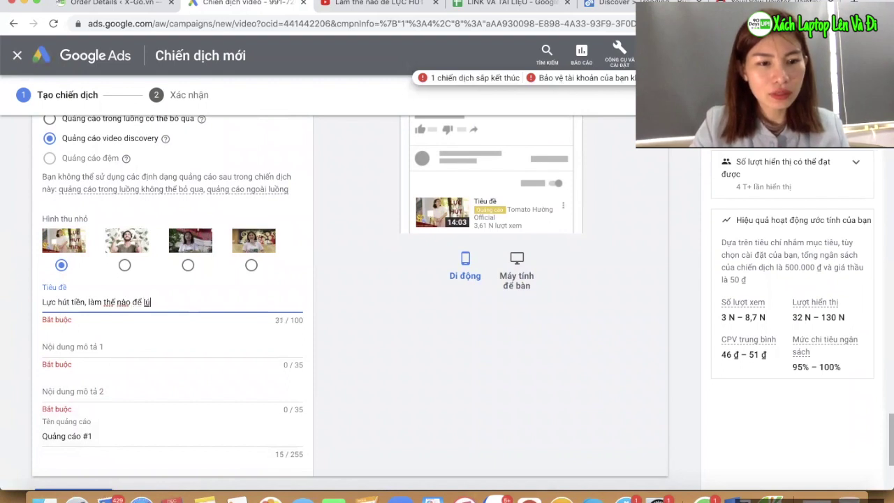
{"action": "type", "text": "c hút tiền "}
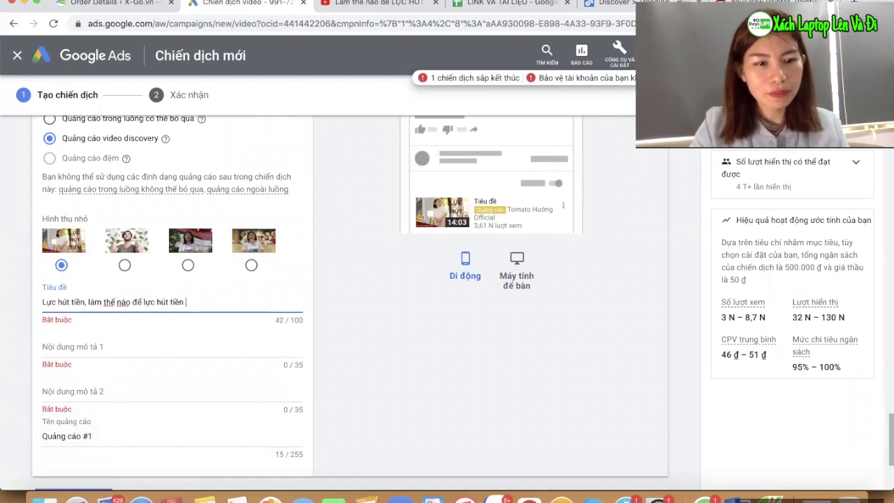
{"action": "type", "text": "manhj"}
- Fill in description 1 (Nội dung mô tả 1) with "tư duy thành công" and description 2 with "học phát triển"
{"action": "key", "text": "Tab"}
{"action": "scroll", "coordinate": [103, 329], "scroll_direction": "down", "scroll_amount": 1}
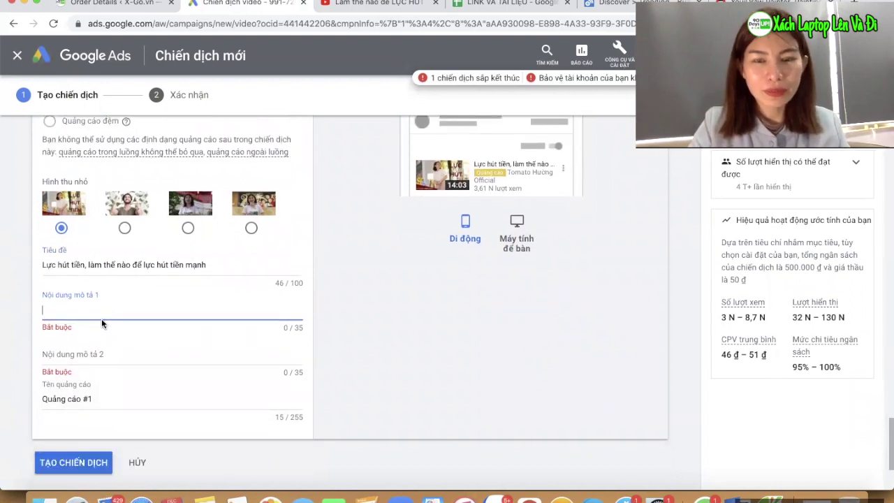
{"action": "type", "text": "tư"}
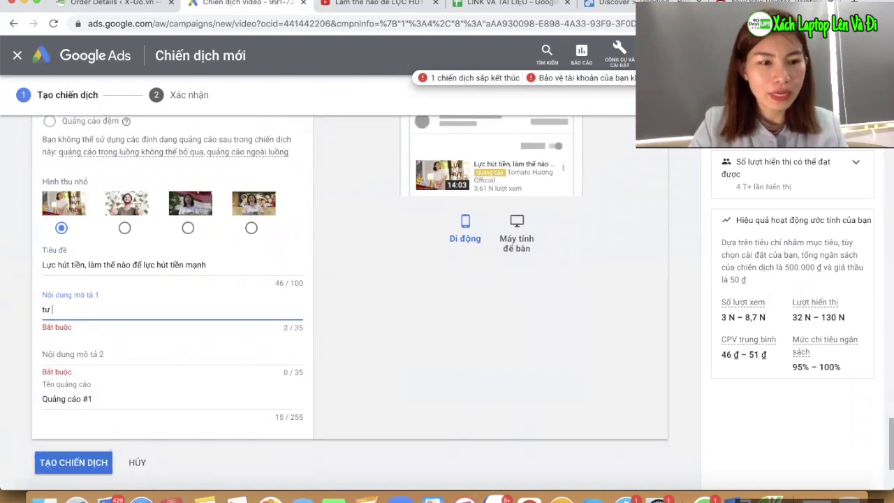
{"action": "type", "text": "uduy thành công"}
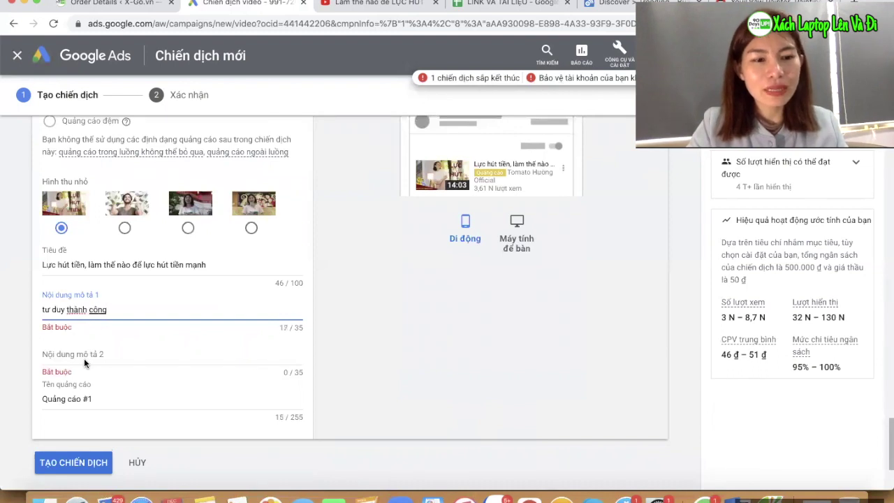
{"action": "left_click", "coordinate": [88, 336]}
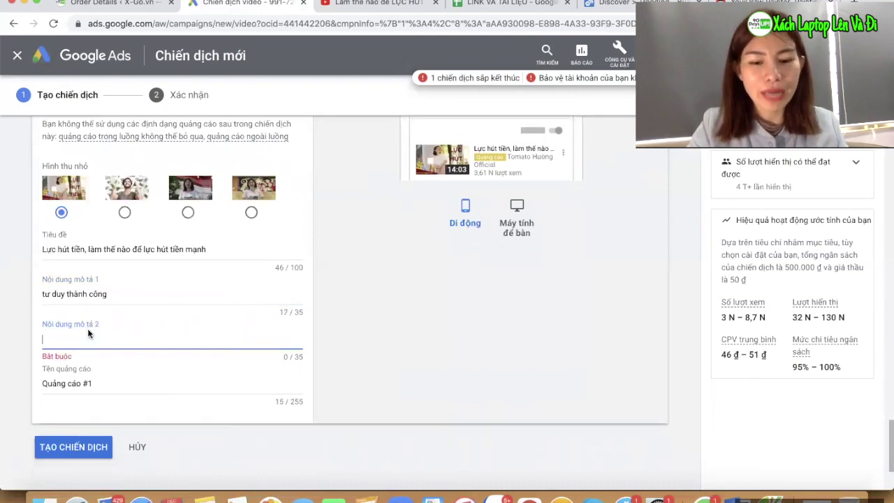
{"action": "type", "text": "học phát triển"}
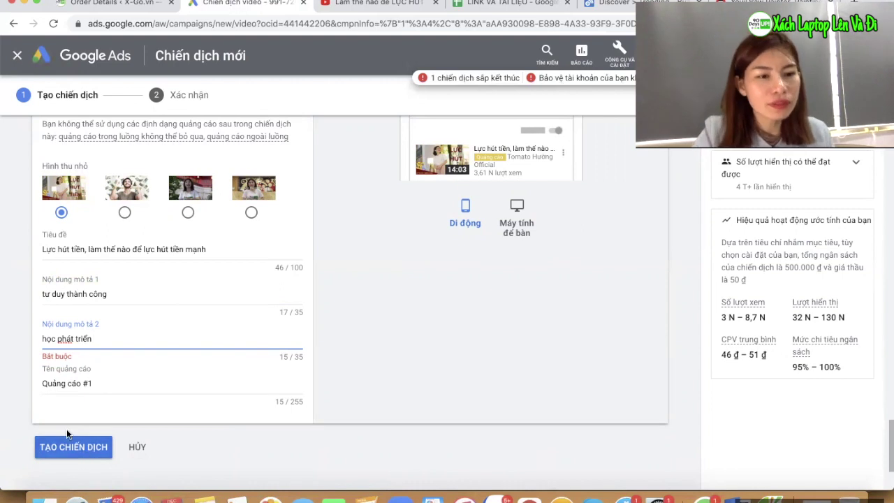
{"action": "left_click", "coordinate": [183, 445]}
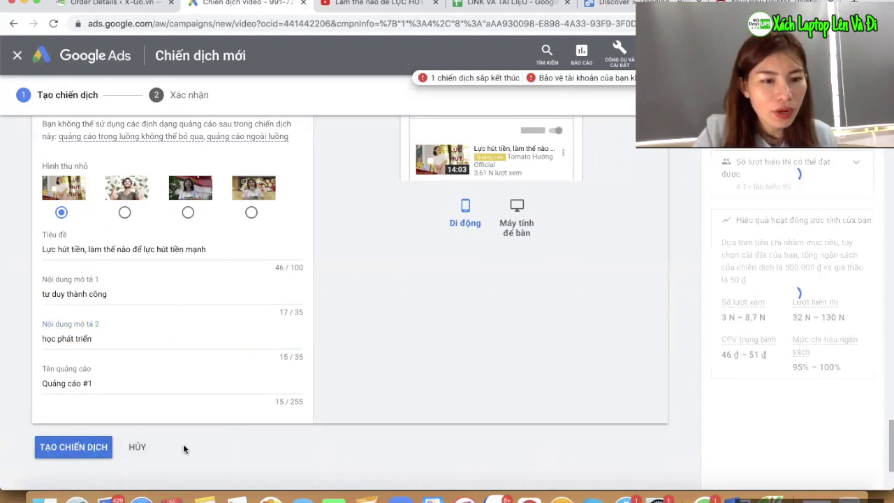
- Create the campaign, continue to it and open its ad group NHÓM 1 10d LỰC HÚT TIỀN
{"action": "left_click", "coordinate": [88, 457]}
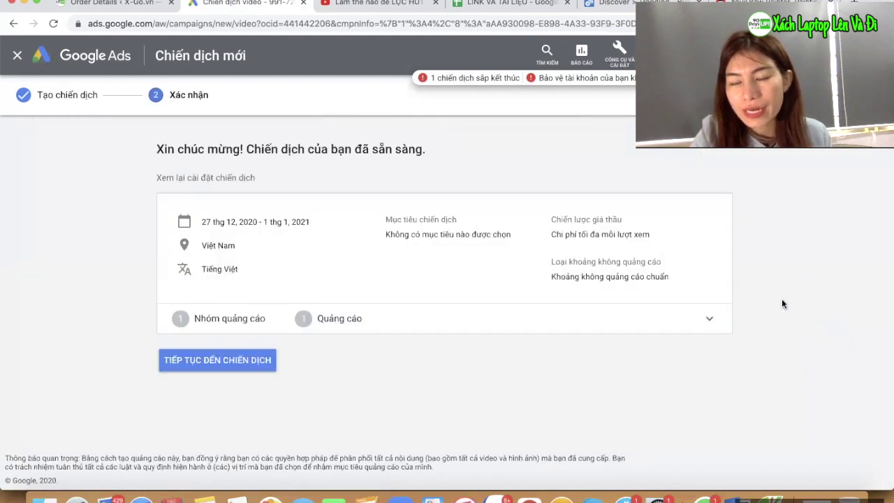
{"action": "left_click", "coordinate": [251, 368]}
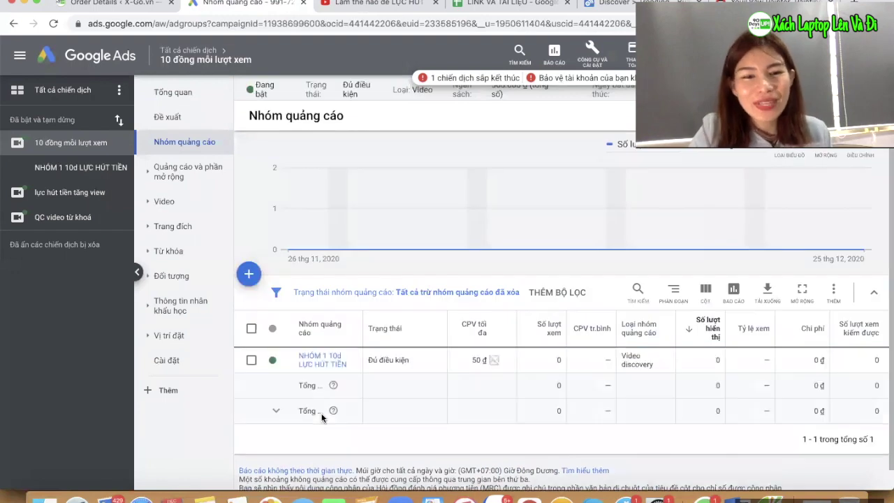
{"action": "left_click", "coordinate": [319, 360]}
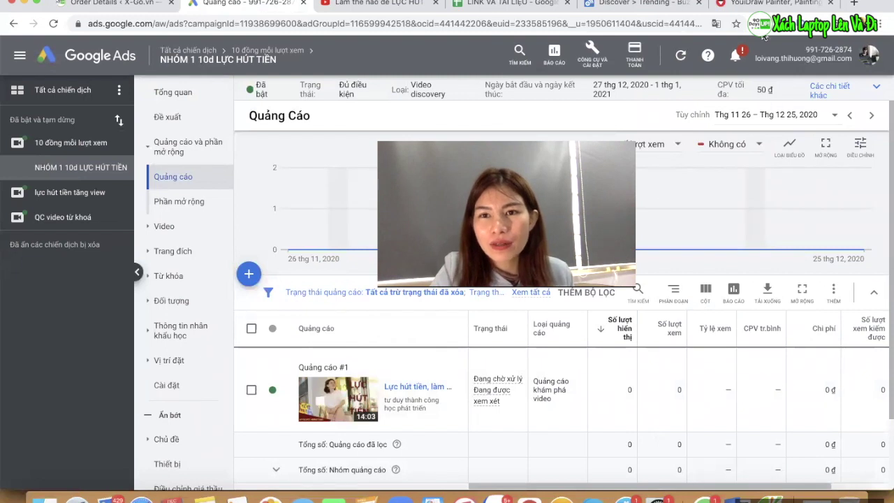
- Switch to the open YouiDraw Painter page with the "mở rộng" and "thu hẹp" sketch
{"action": "left_click", "coordinate": [757, 7]}
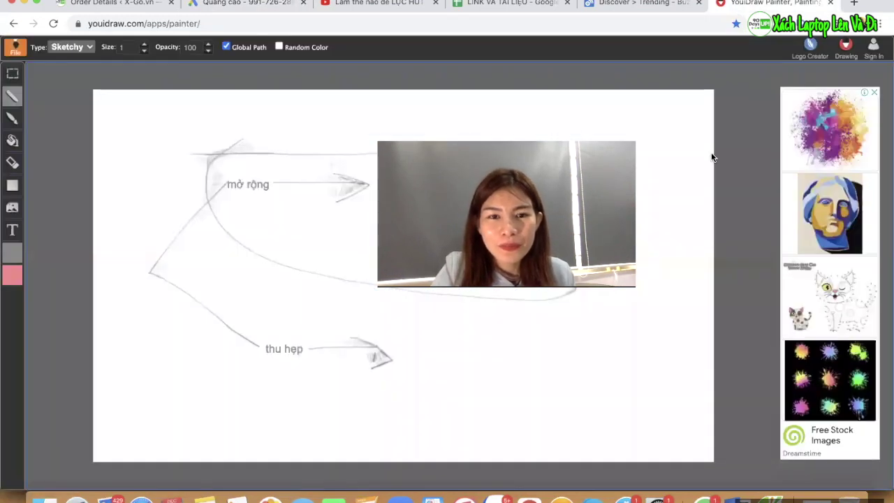